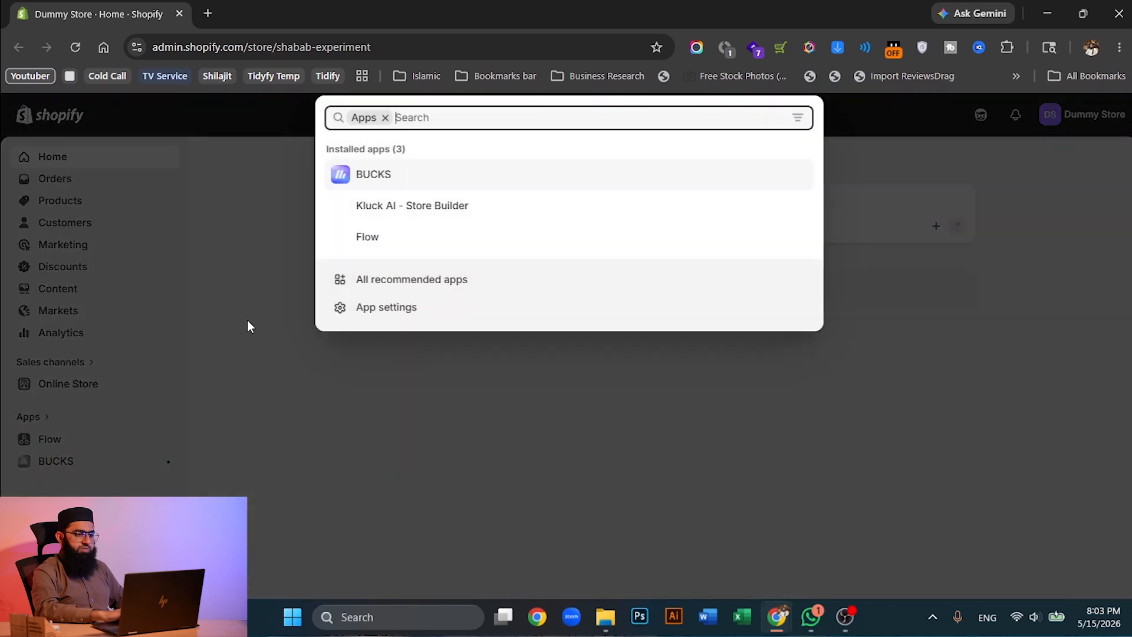
# Open the Shopify App Store from the app settings and search it for "casa loyal".
pyautogui.click(361, 310)
pyautogui.click(901, 173)
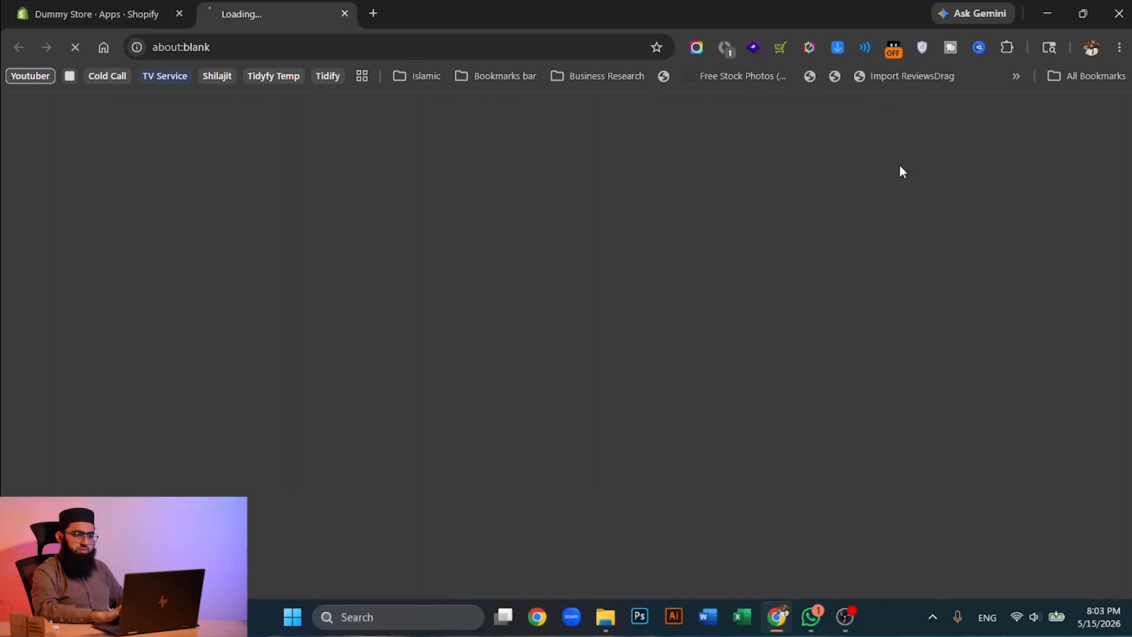
pyautogui.click(406, 117)
pyautogui.write('casa loyal')
pyautogui.press('Return')
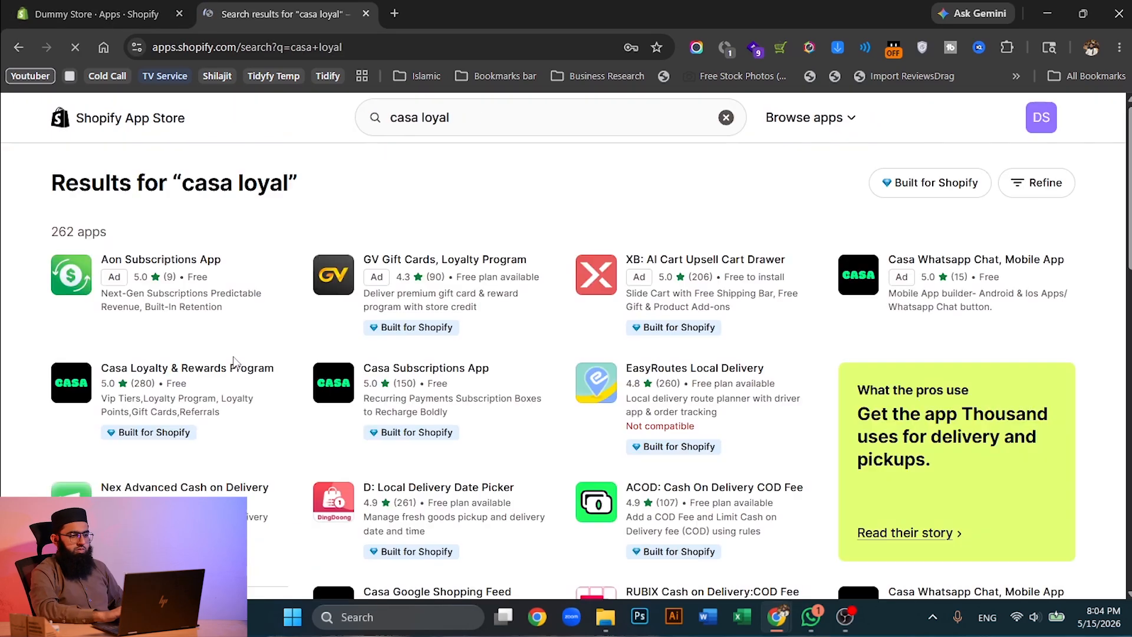
# Install the Casa Loyalty & Rewards Program app on the store from its App Store listing.
pyautogui.click(220, 369)
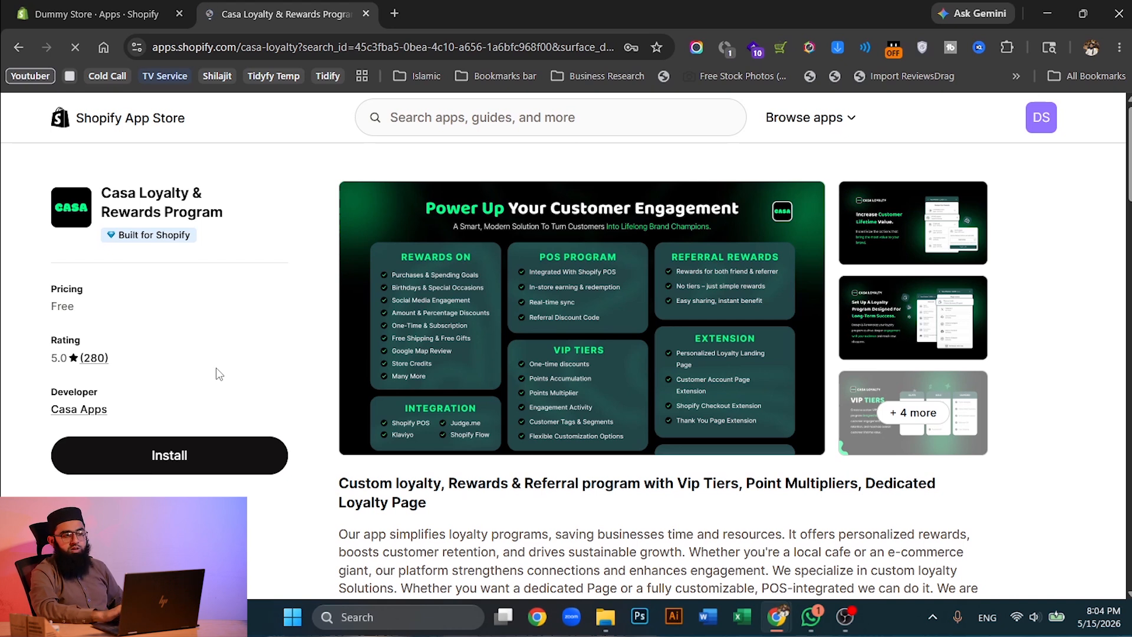
pyautogui.click(195, 456)
pyautogui.click(776, 511)
# Complete the Casa Loyalty onboarding with business category Technology and monthly e-commerce earnings of $0 - $50000.
pyautogui.click(507, 414)
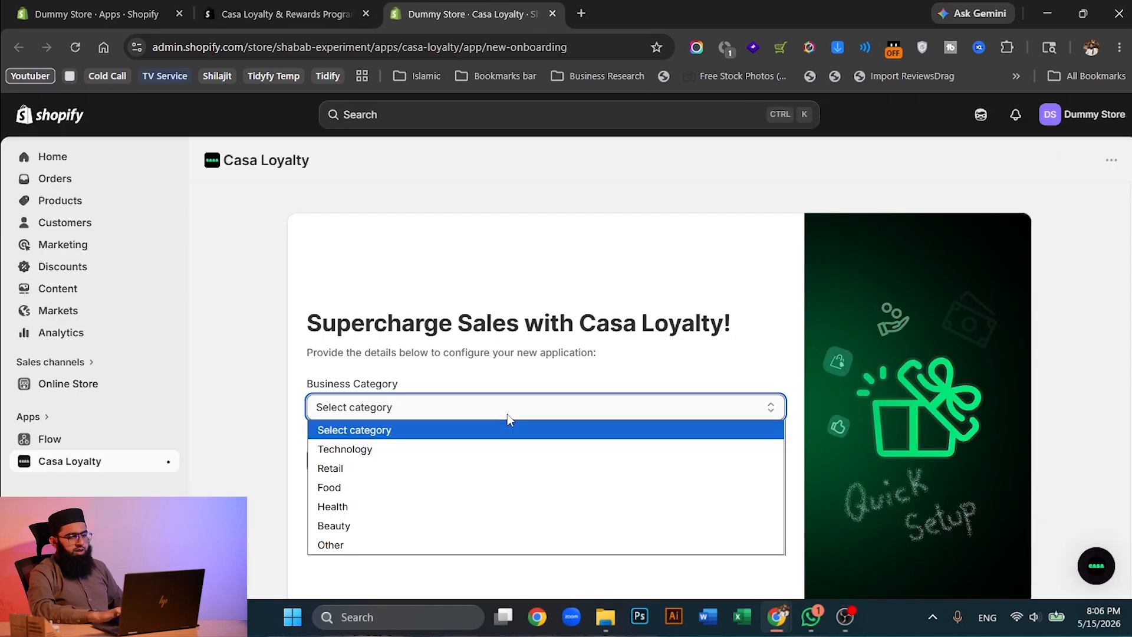
pyautogui.click(502, 449)
pyautogui.click(505, 459)
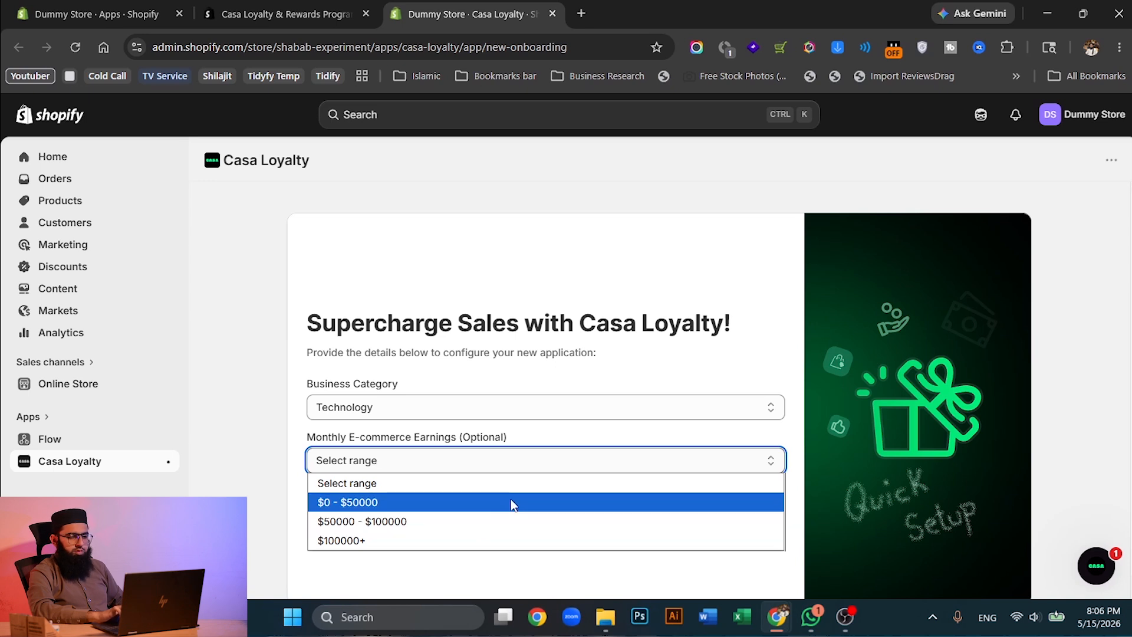
pyautogui.click(508, 502)
pyautogui.click(760, 499)
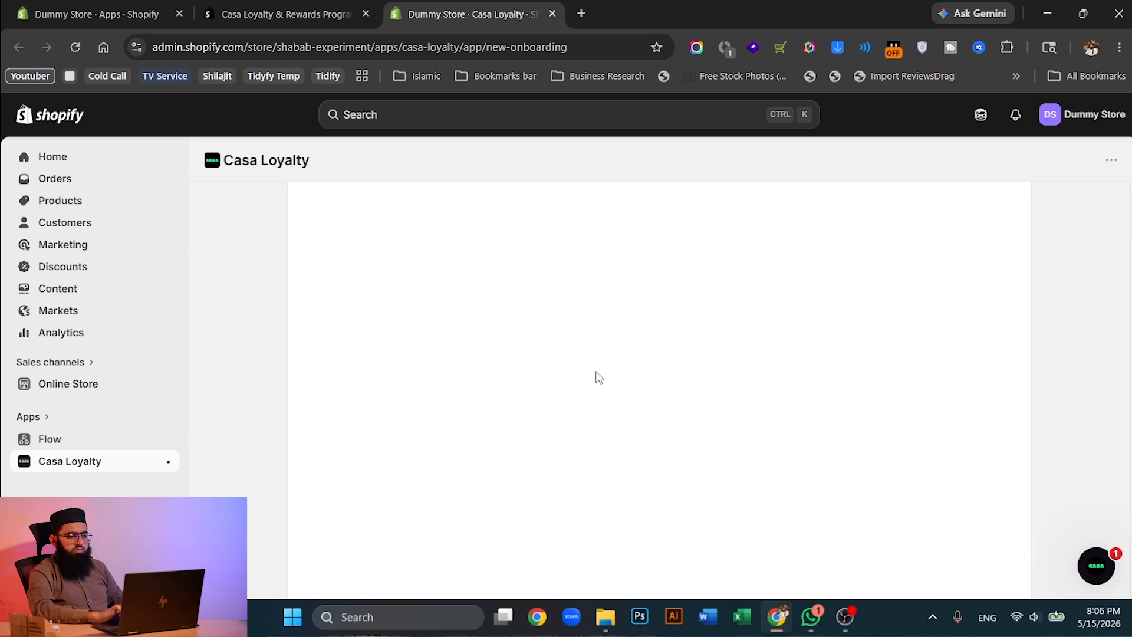
pyautogui.click(999, 575)
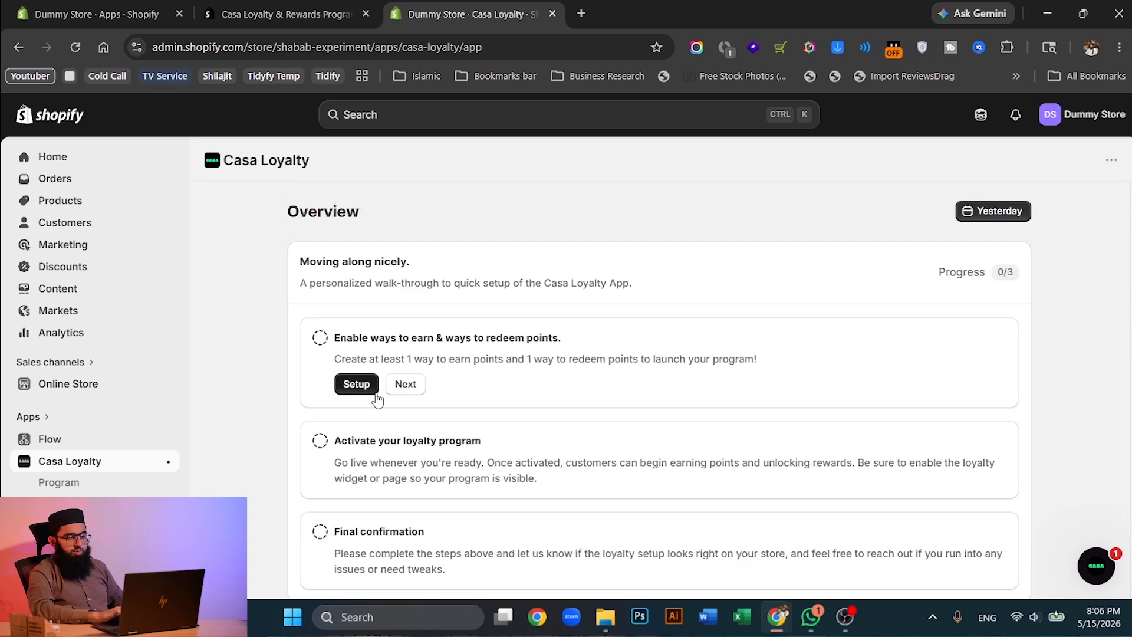
# Start the setup of ways to earn points and add Place an order as an earning method.
pyautogui.click(358, 384)
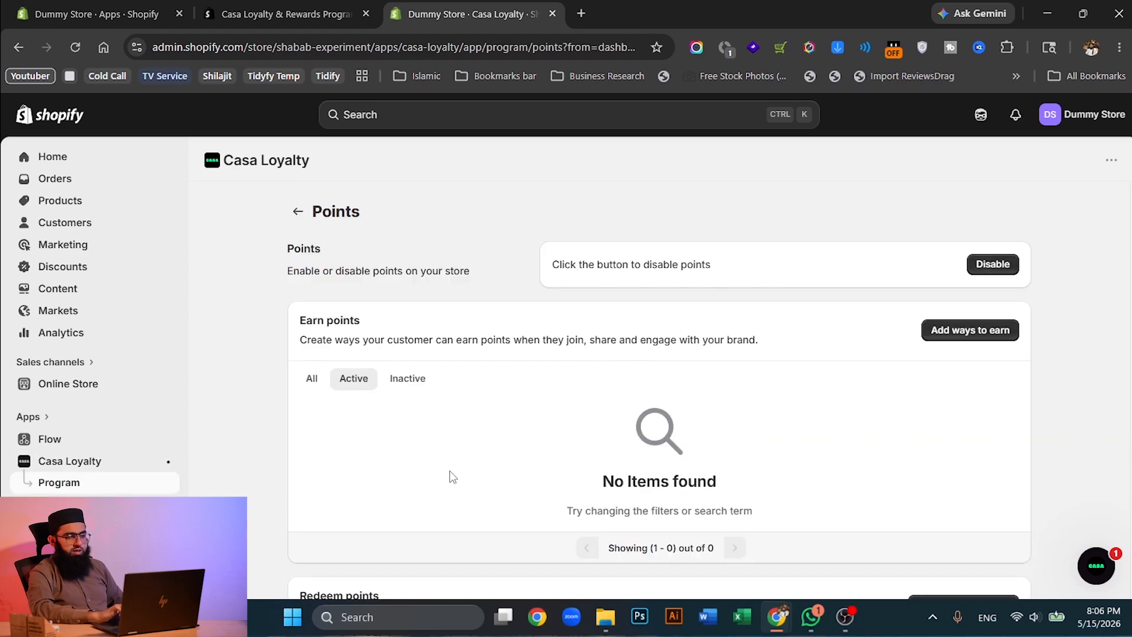
pyautogui.scroll(-1, 451, 475)
pyautogui.click(991, 273)
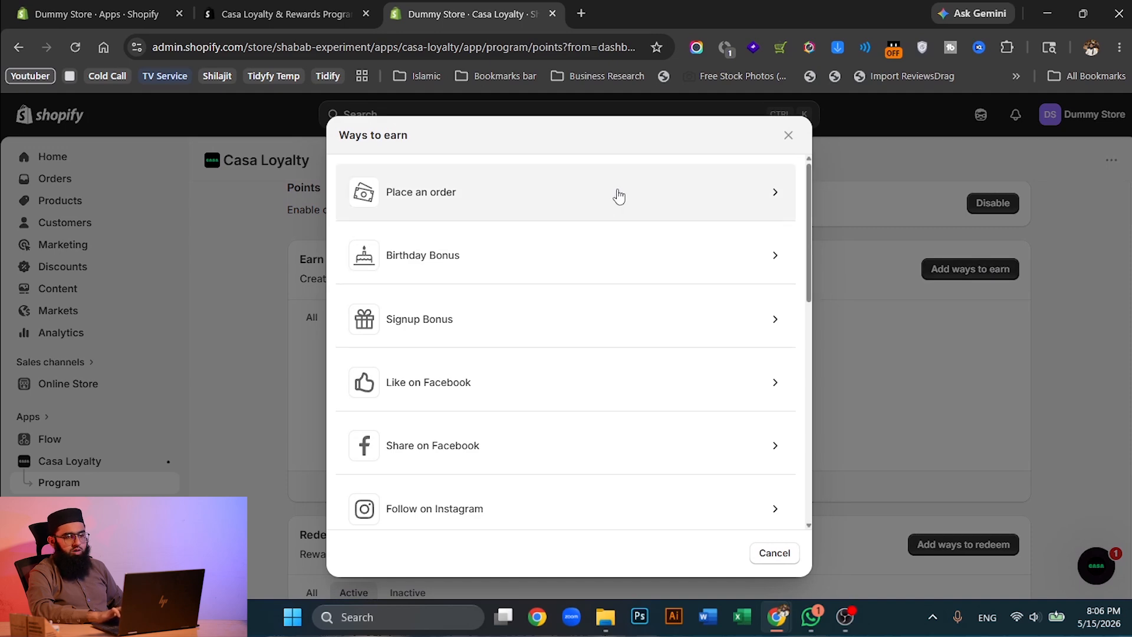
pyautogui.click(571, 198)
# Keep Increments of points as the earning type of the Place an order rule and set its status to Active.
pyautogui.scroll(-4, 493, 394)
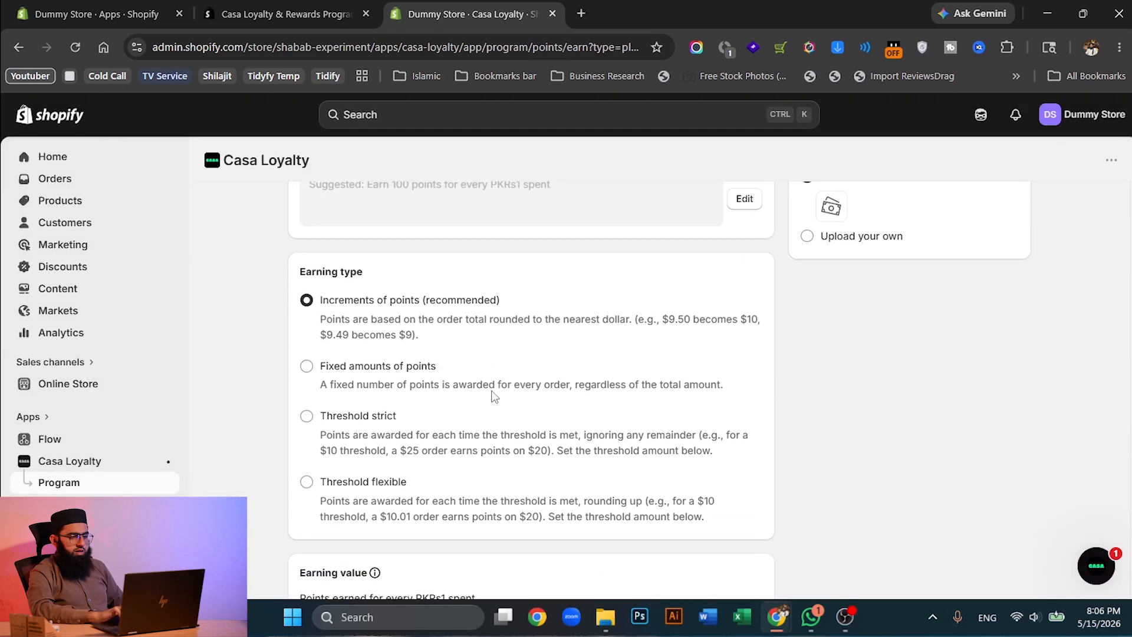
pyautogui.click(385, 364)
pyautogui.click(421, 300)
pyautogui.scroll(-3, 424, 296)
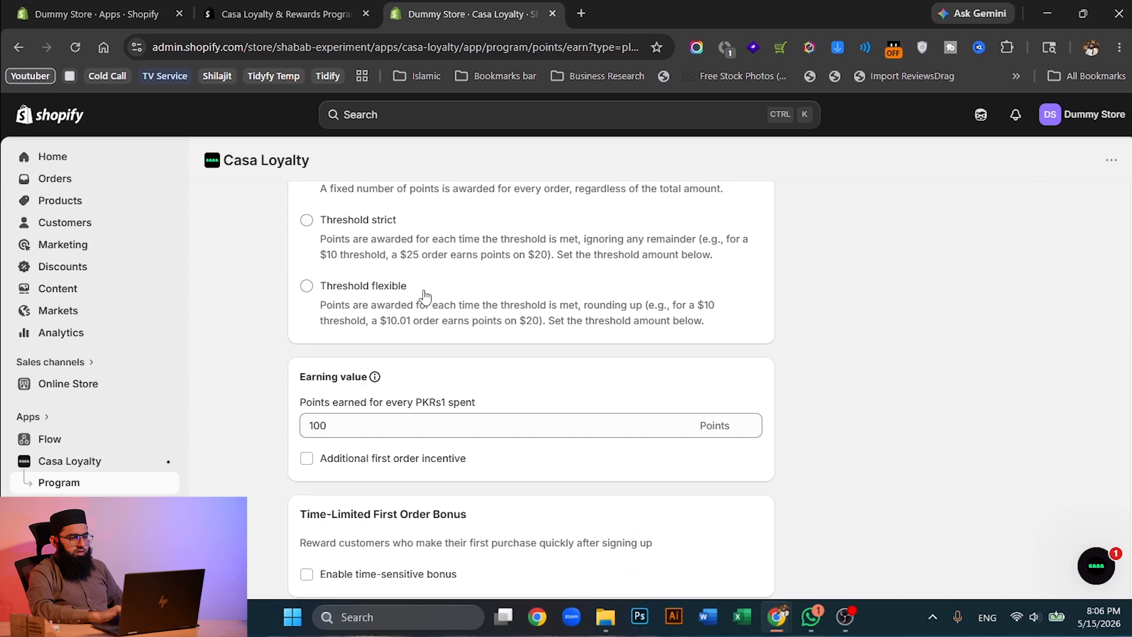
pyautogui.scroll(1, 445, 469)
pyautogui.scroll(-5, 444, 463)
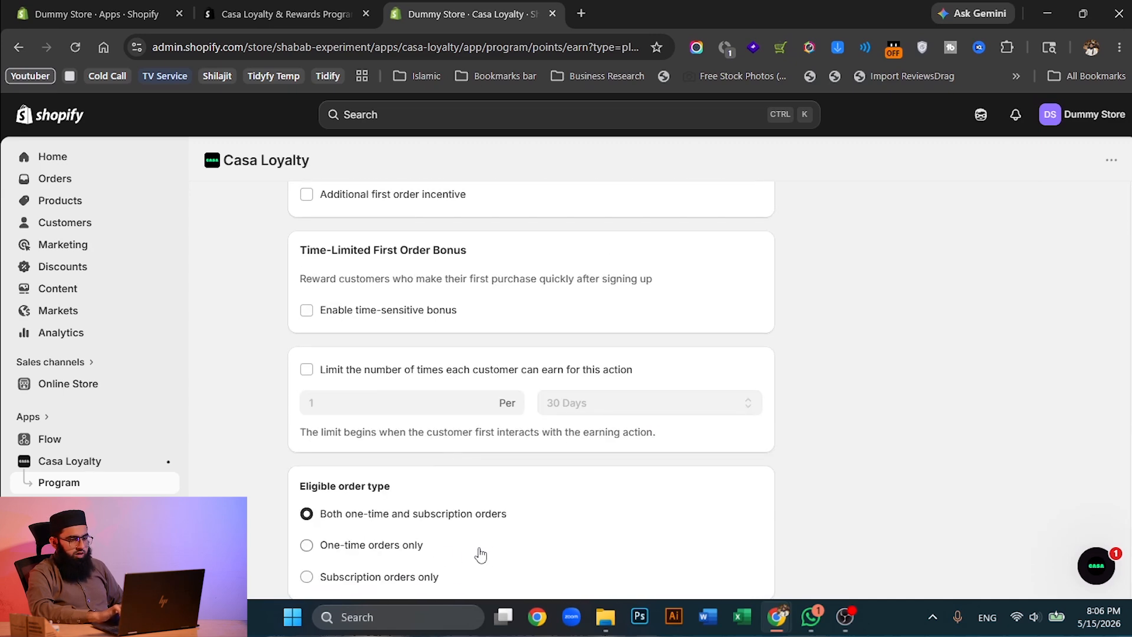
pyautogui.scroll(15, 367, 541)
pyautogui.click(808, 285)
# Set the points earned for every PKRs1 spent to 1 and save the Place an order rule.
pyautogui.scroll(-3, 615, 374)
pyautogui.scroll(-3, 577, 411)
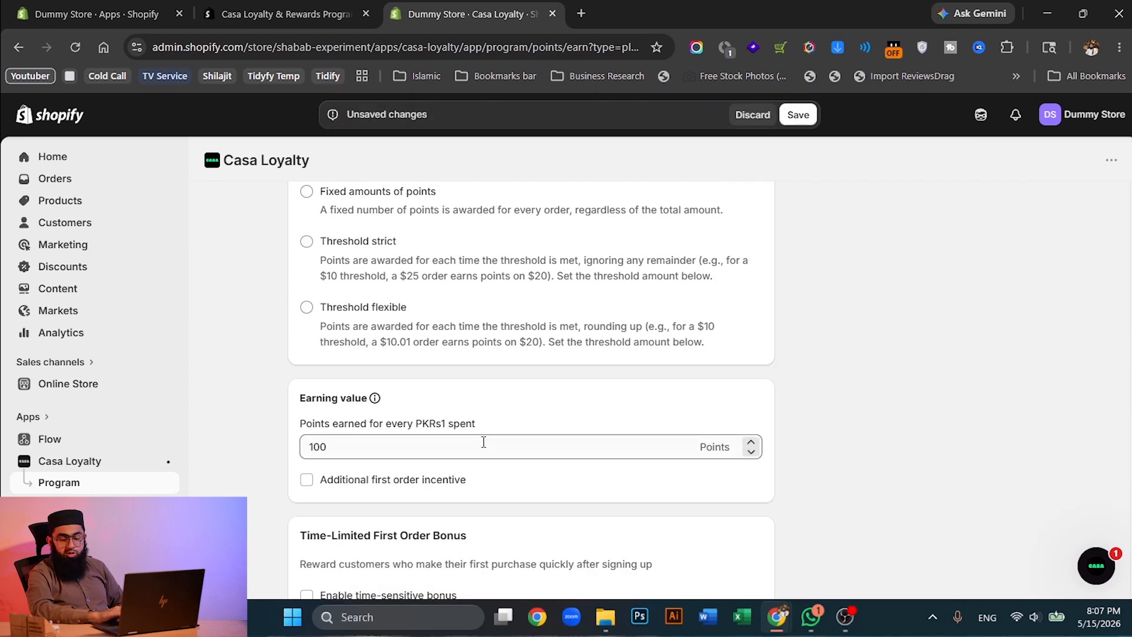
pyautogui.click(484, 442)
pyautogui.hotkey('ctrl', 'a')
pyautogui.write('0.')
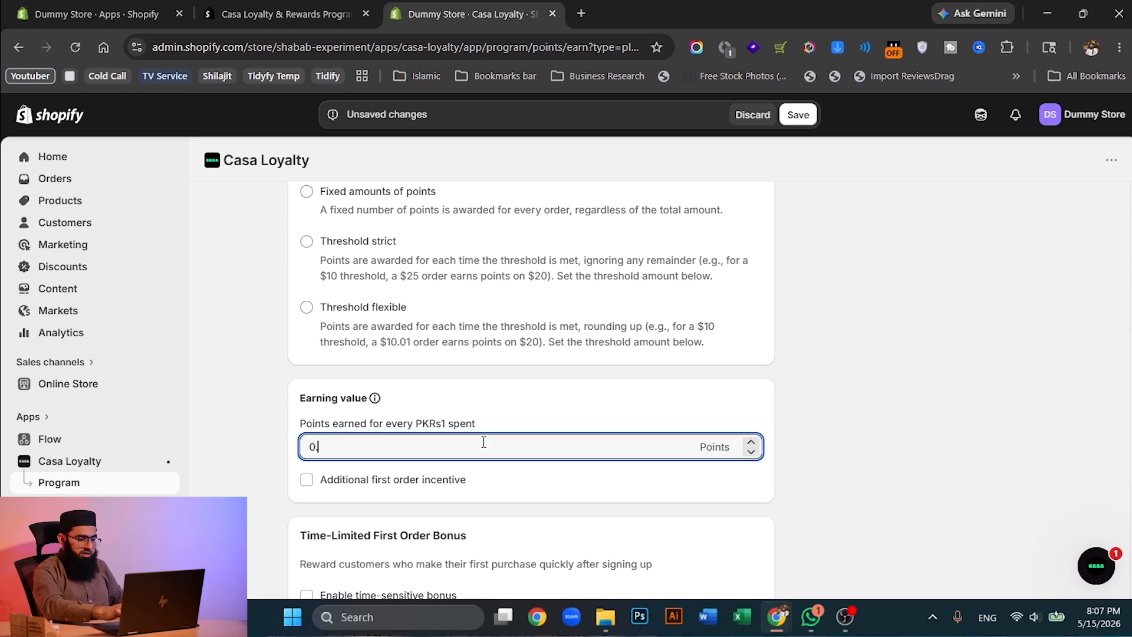
pyautogui.press('BackSpace')
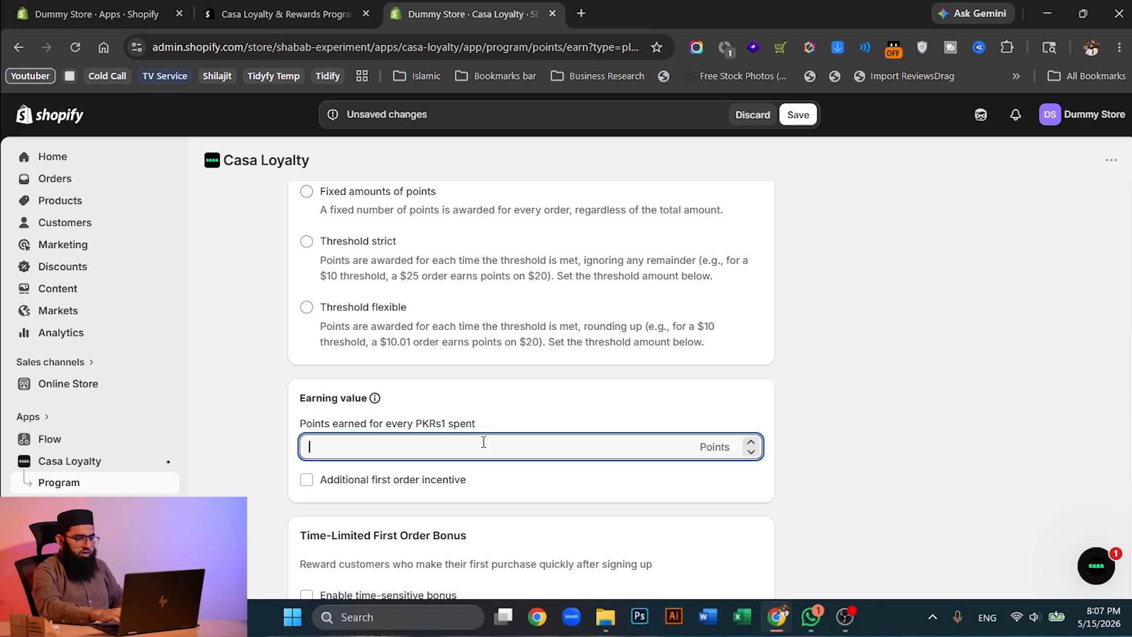
pyautogui.write('1')
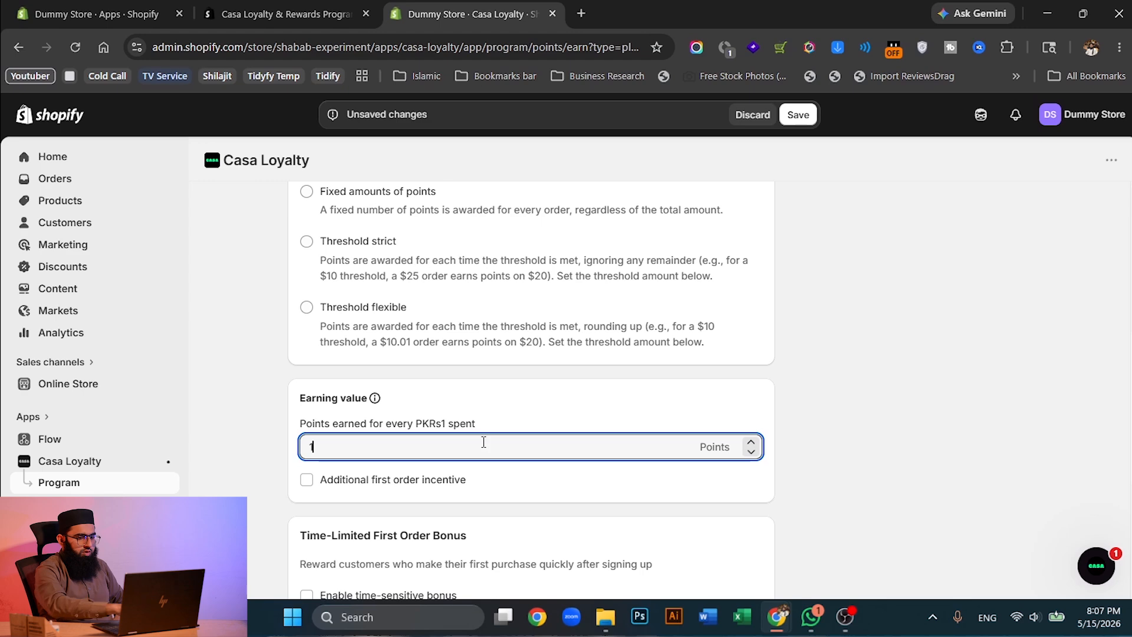
pyautogui.click(675, 375)
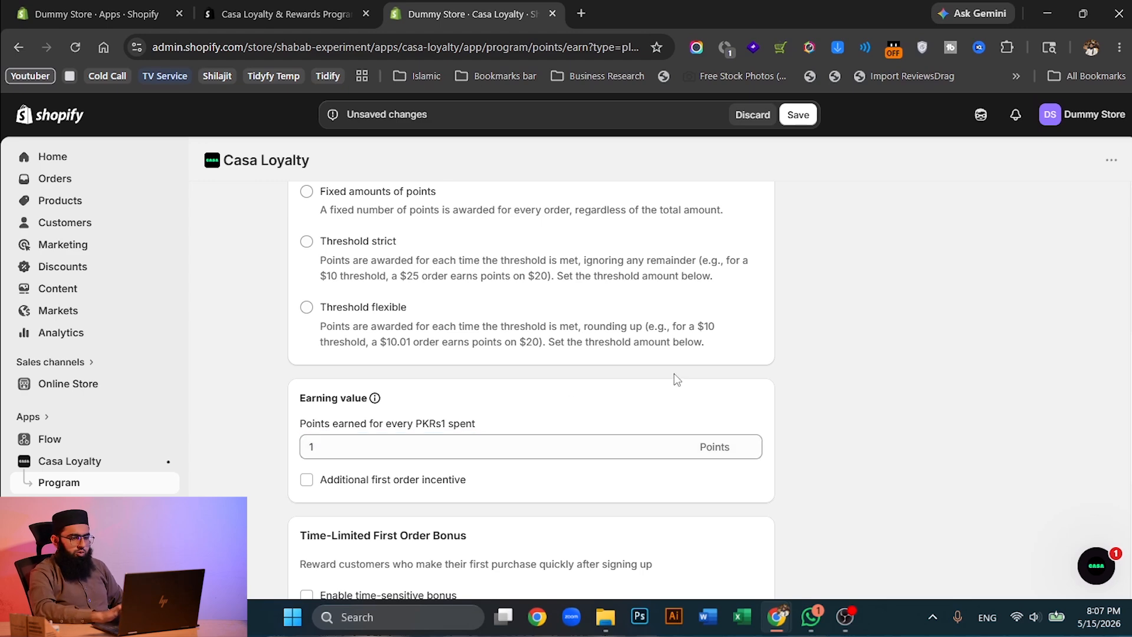
pyautogui.click(809, 120)
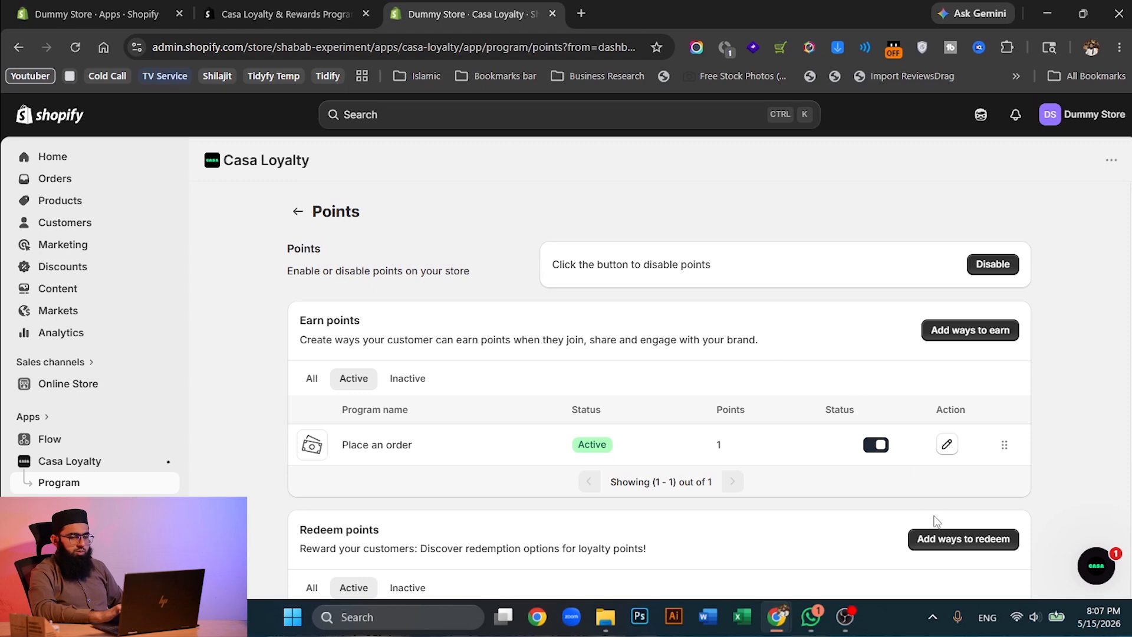
# Add Follow on Instagram as another way for customers to earn points.
pyautogui.scroll(-3, 935, 521)
pyautogui.scroll(3, 933, 521)
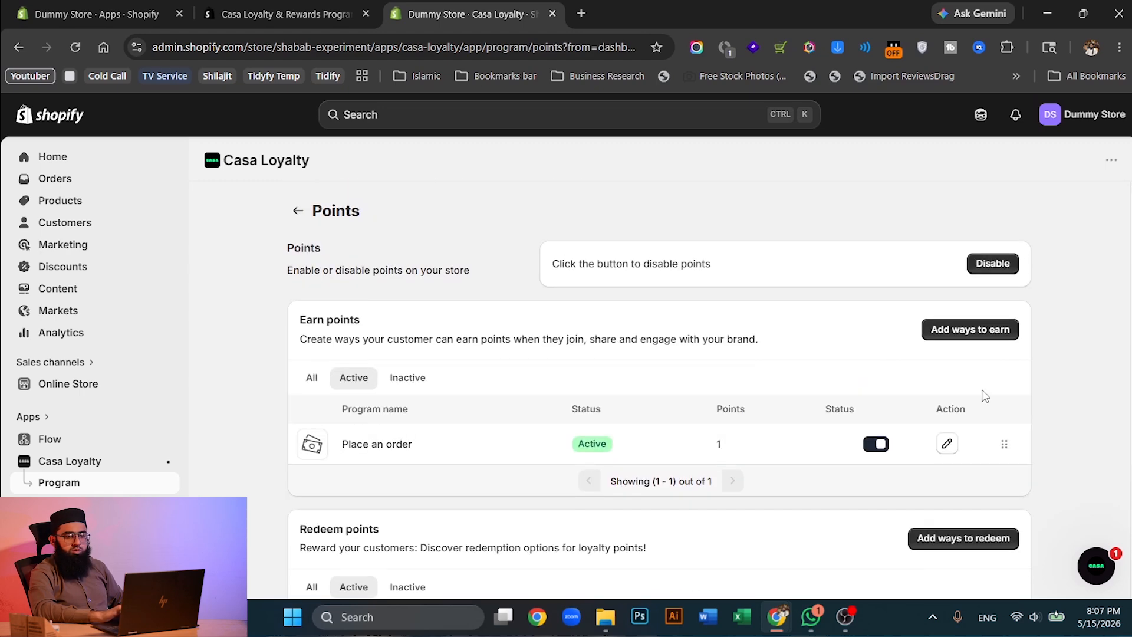
pyautogui.click(996, 334)
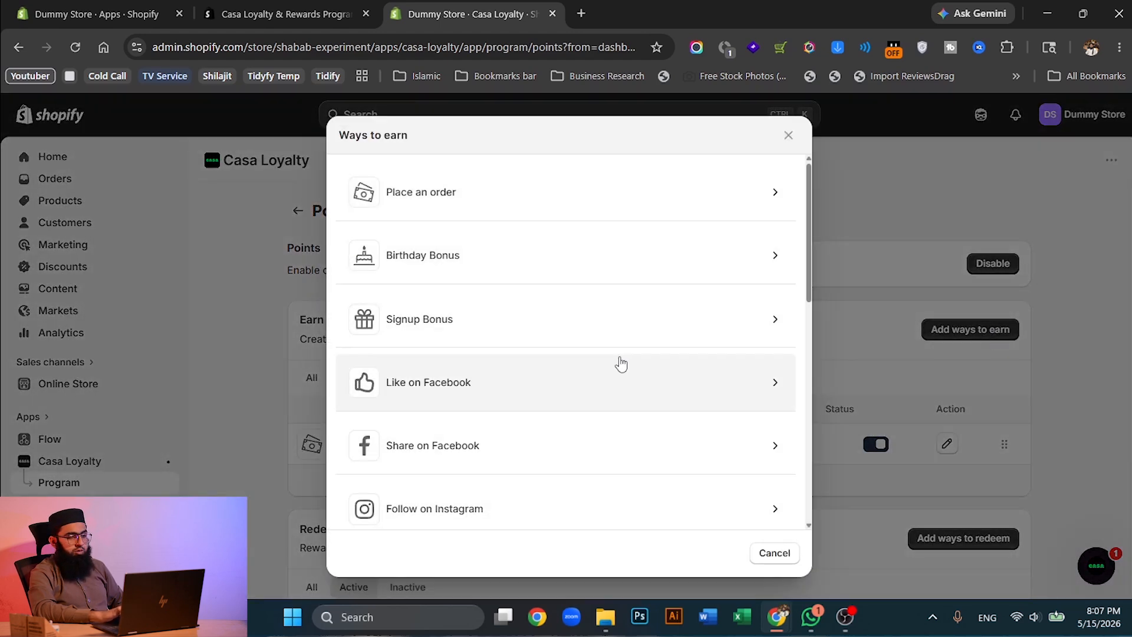
pyautogui.scroll(-2, 552, 470)
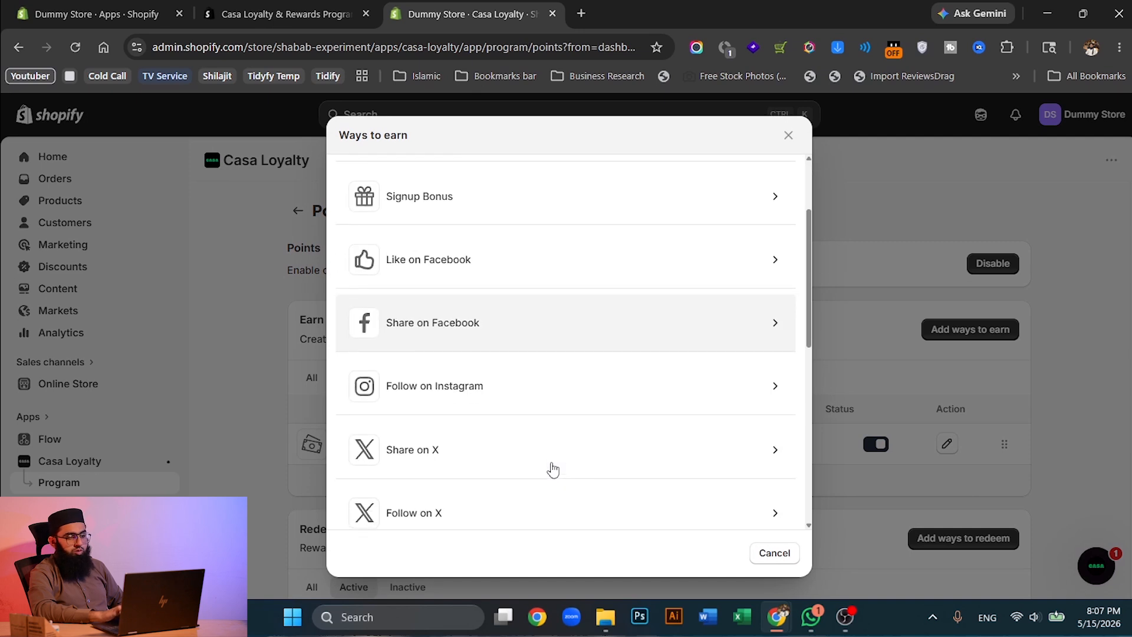
pyautogui.click(572, 379)
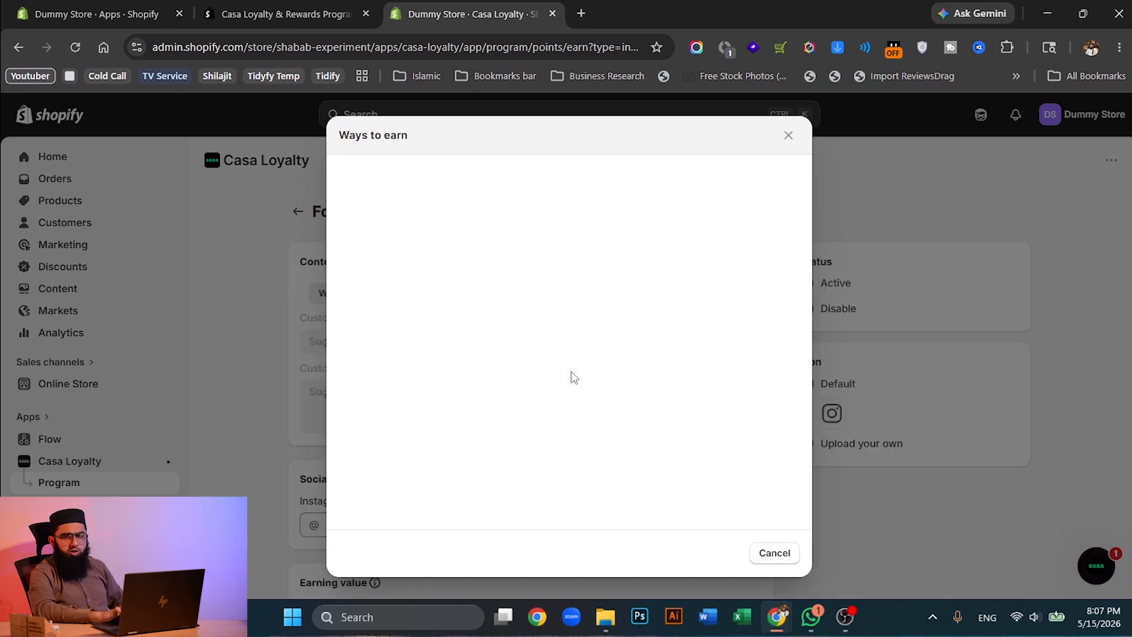
# Enter the store's Instagram username as the social link of the Instagram follow rule.
pyautogui.scroll(-1, 573, 377)
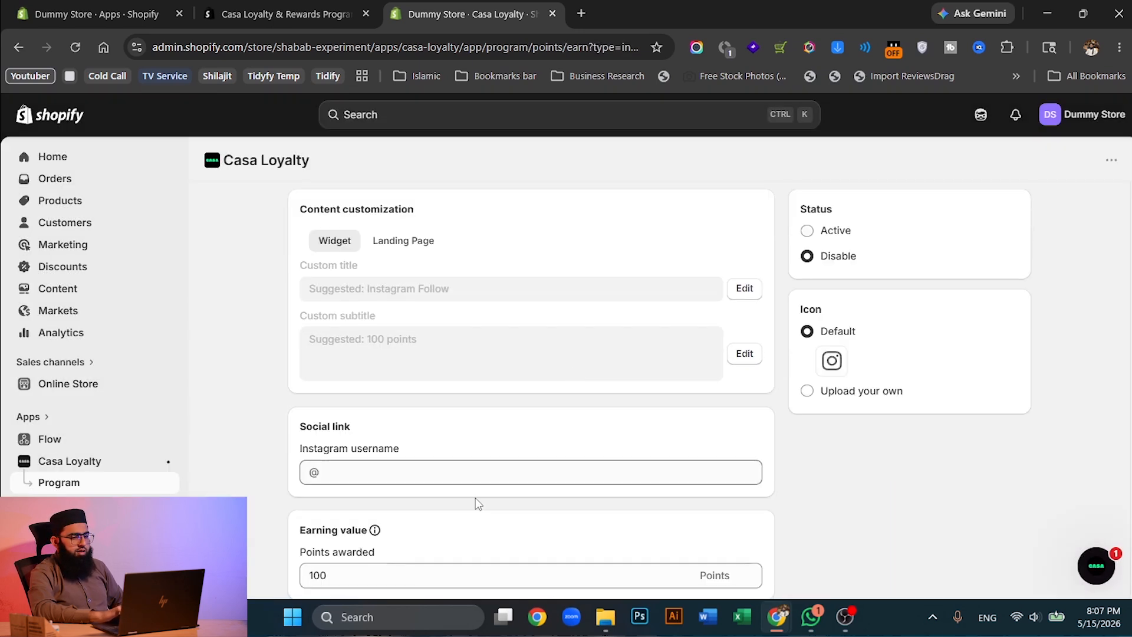
pyautogui.click(478, 466)
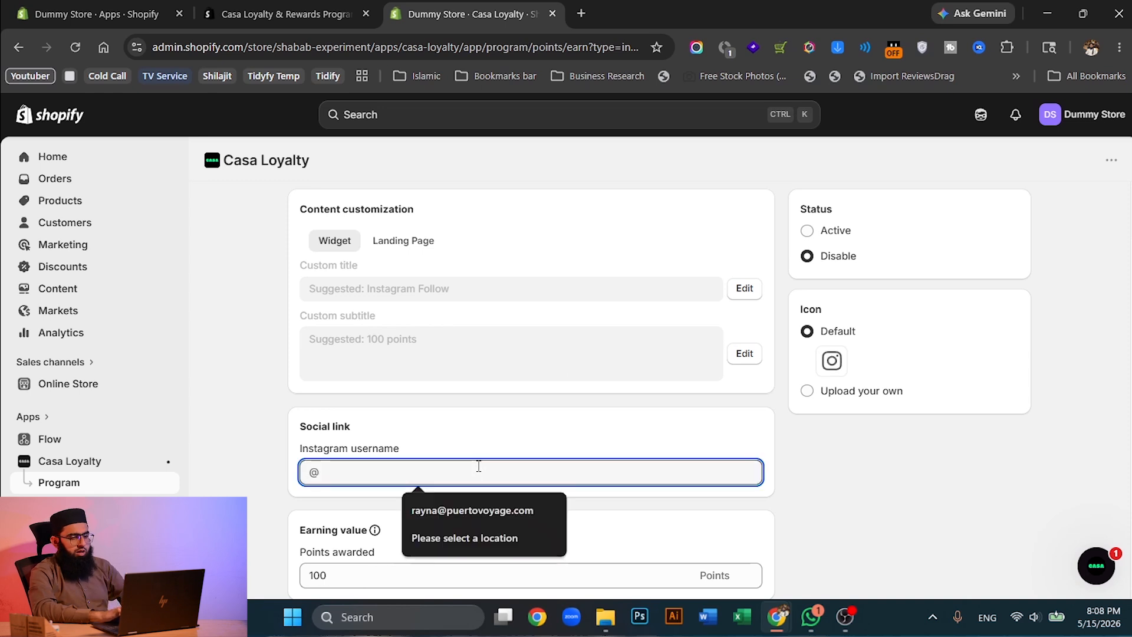
pyautogui.write('sh')
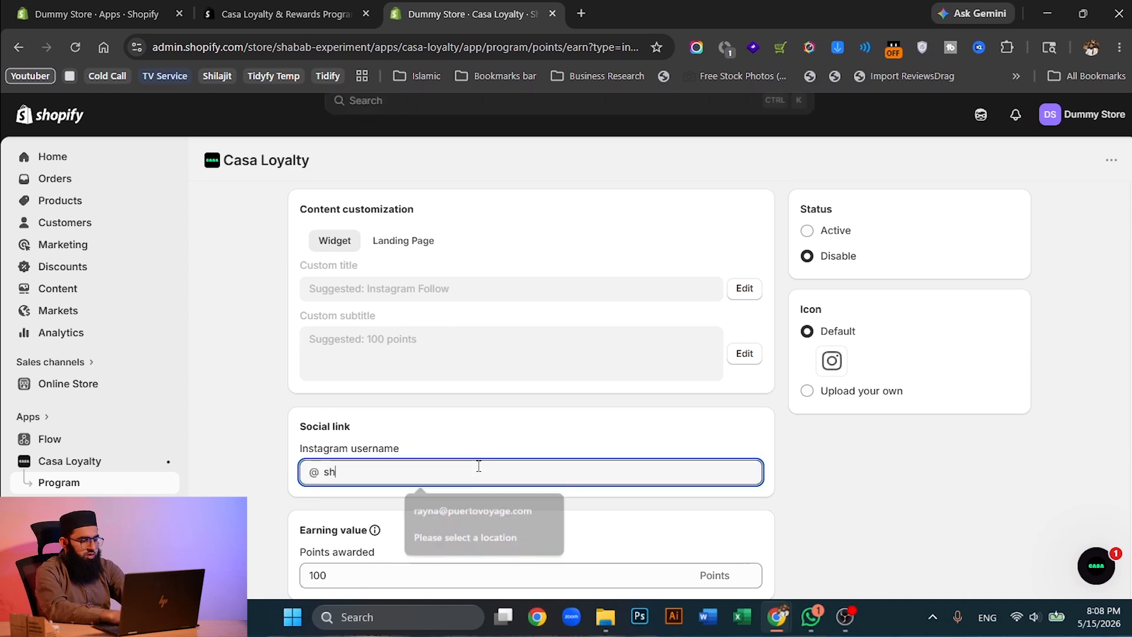
pyautogui.write('uneedmughal')
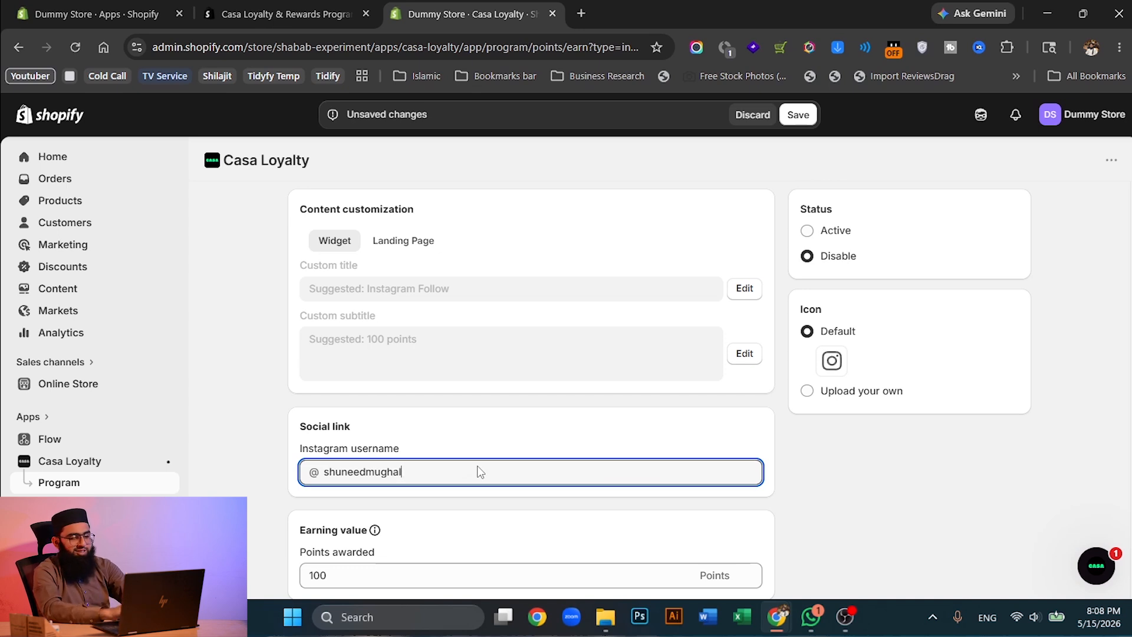
# Set the Instagram follow rule to award 200 points and save it with Active status.
pyautogui.click(475, 569)
pyautogui.hotkey('ctrl', 'a')
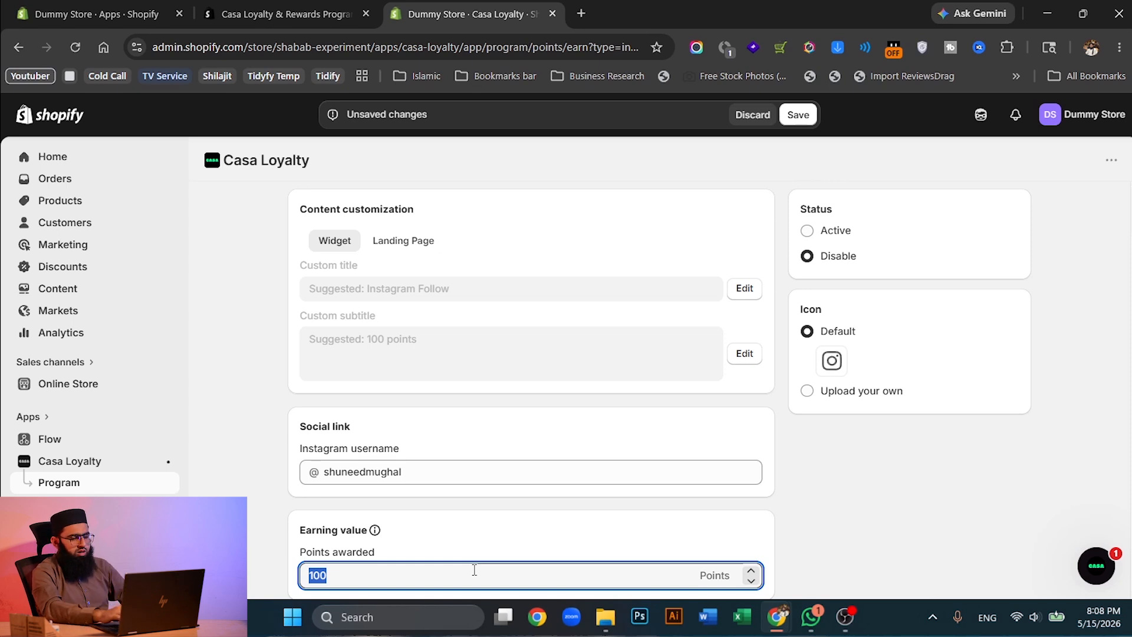
pyautogui.write('2000')
pyautogui.press('BackSpace')
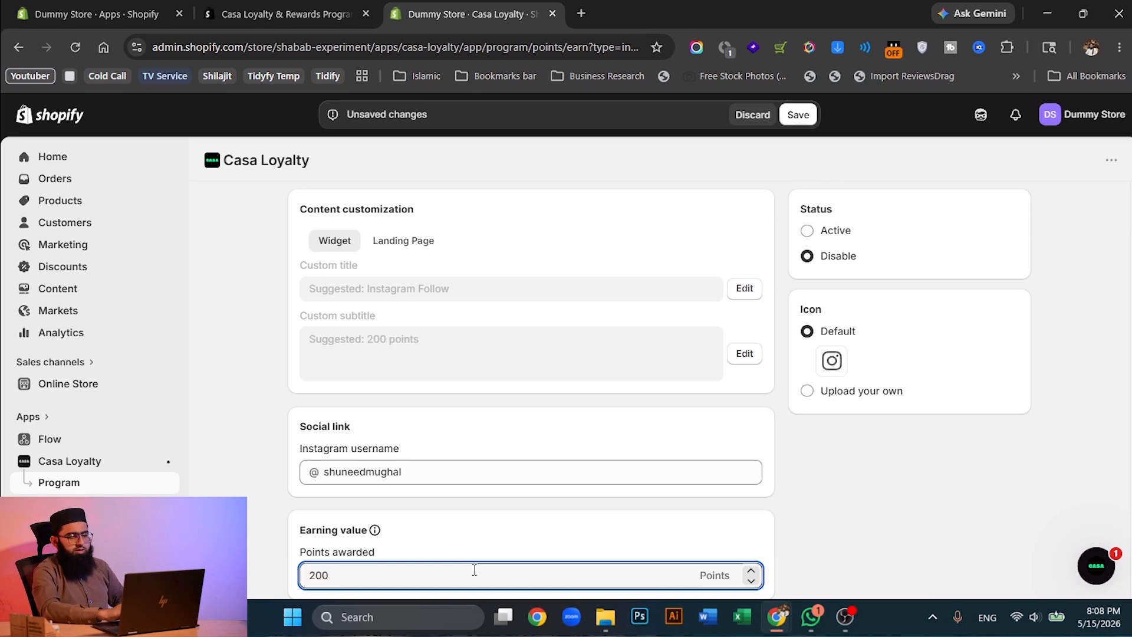
pyautogui.click(820, 230)
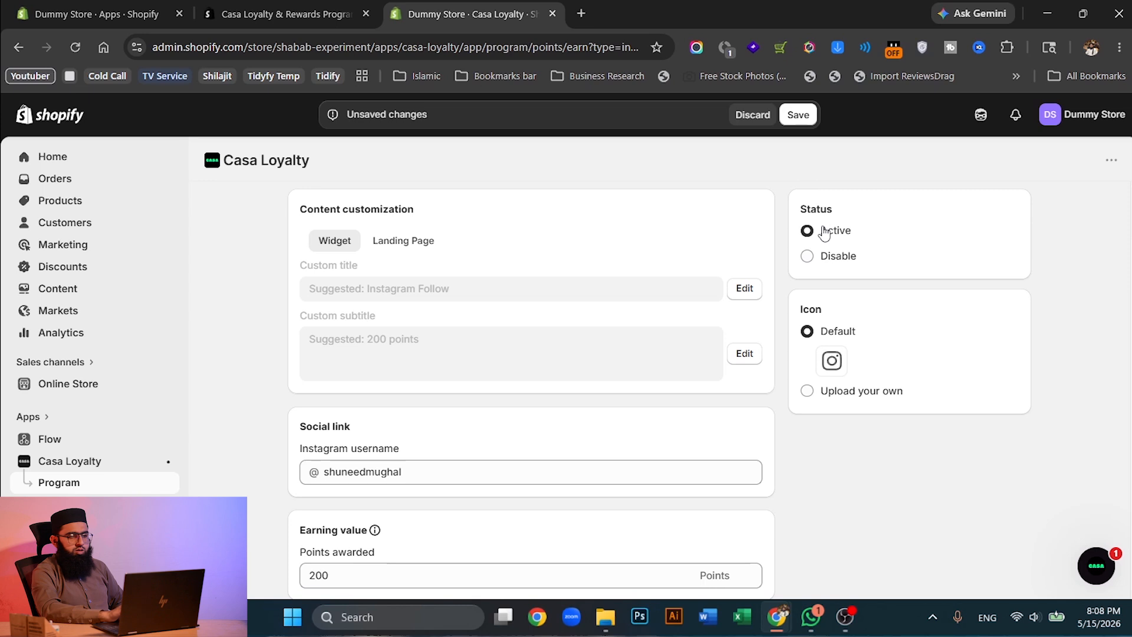
pyautogui.click(798, 115)
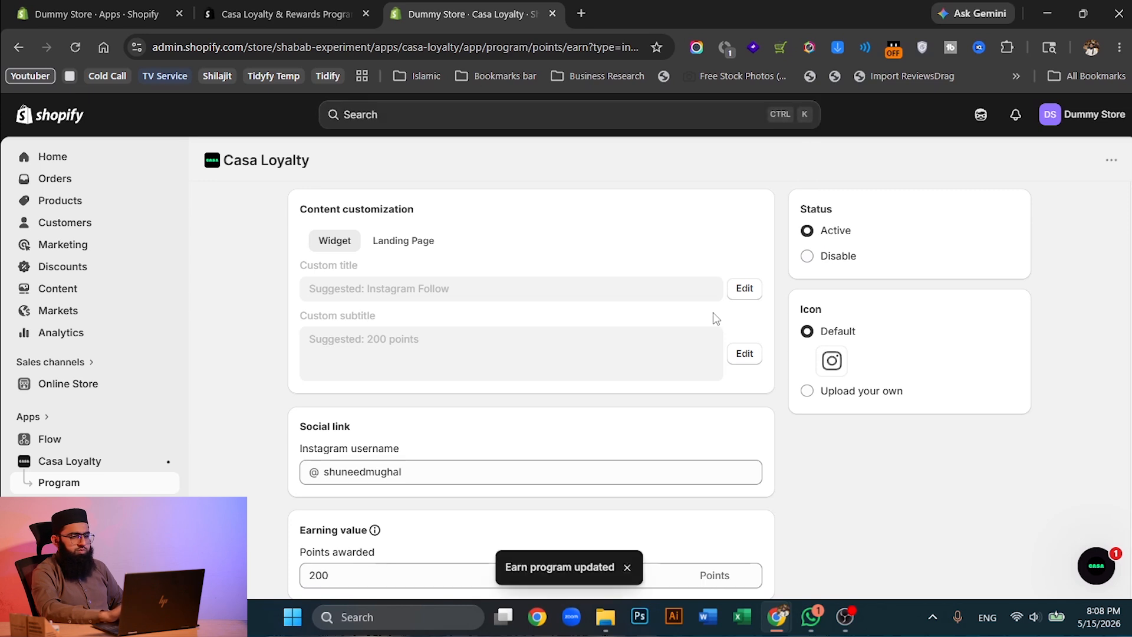
# Add Percentage off as a way for online store customers to redeem points.
pyautogui.scroll(-2, 292, 286)
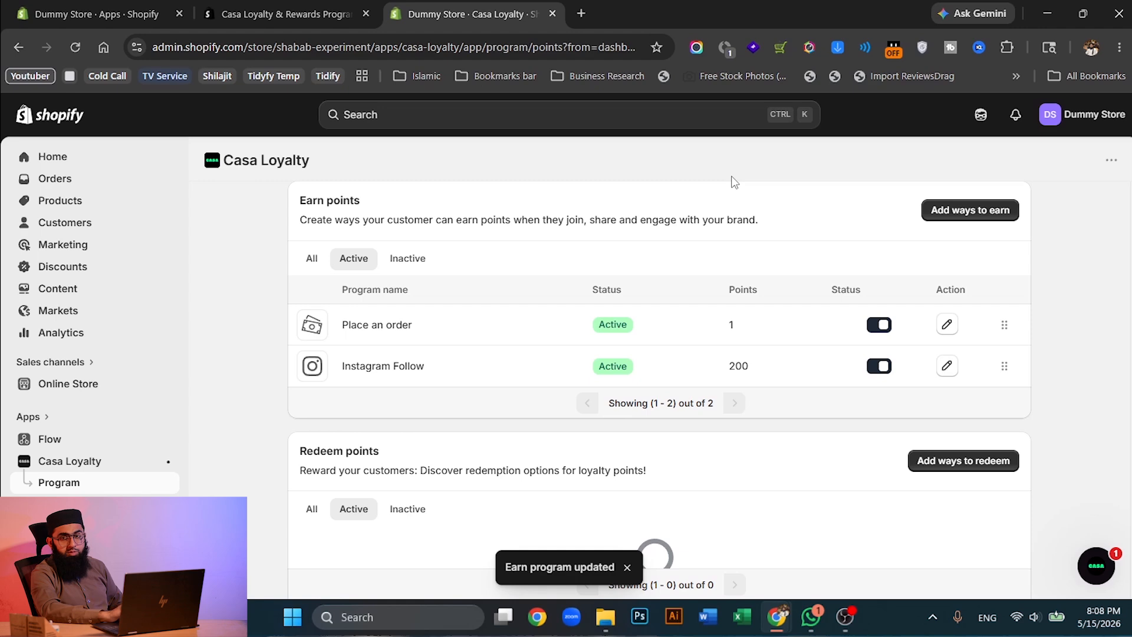
pyautogui.click(963, 462)
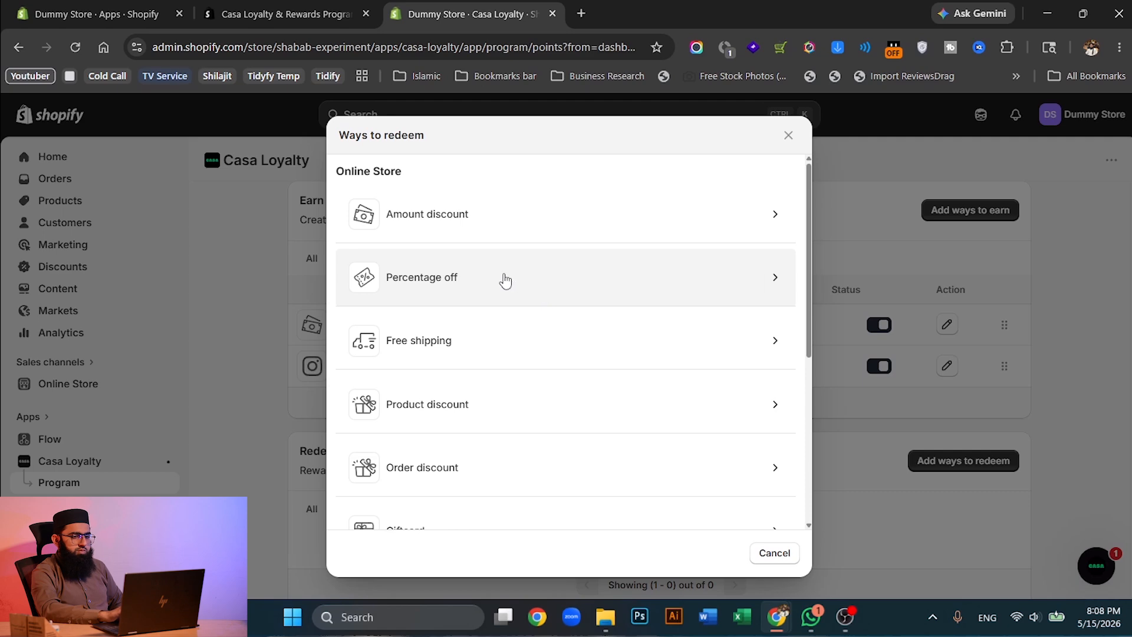
pyautogui.doubleClick(451, 277)
pyautogui.click(601, 287)
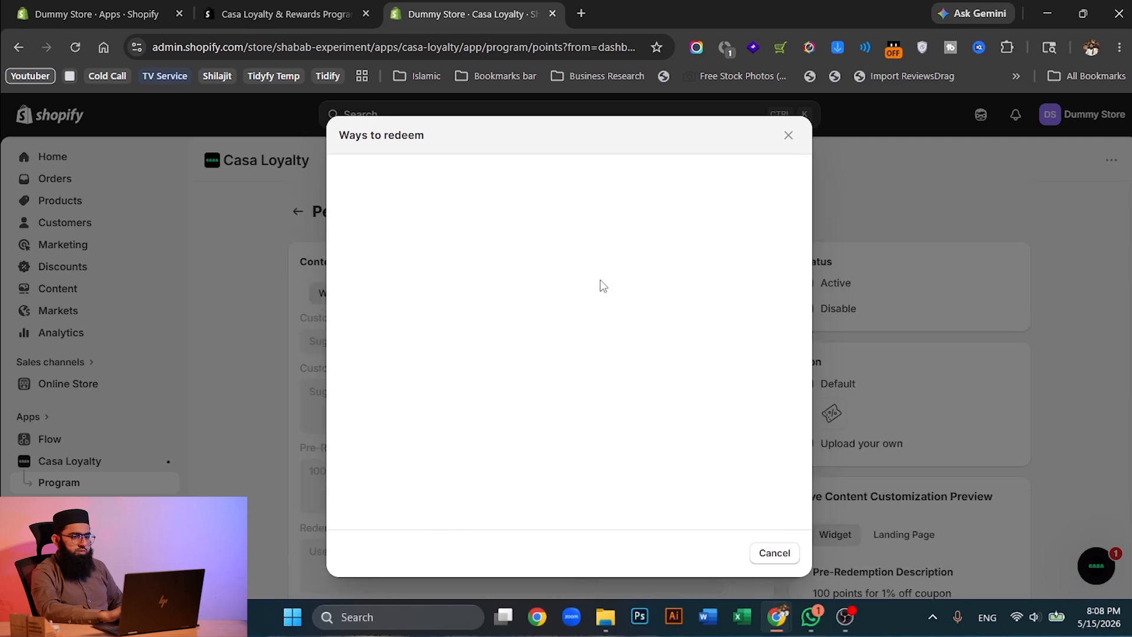
# Set the points cost of the Percentage off reward to 300 points.
pyautogui.scroll(-6, 603, 287)
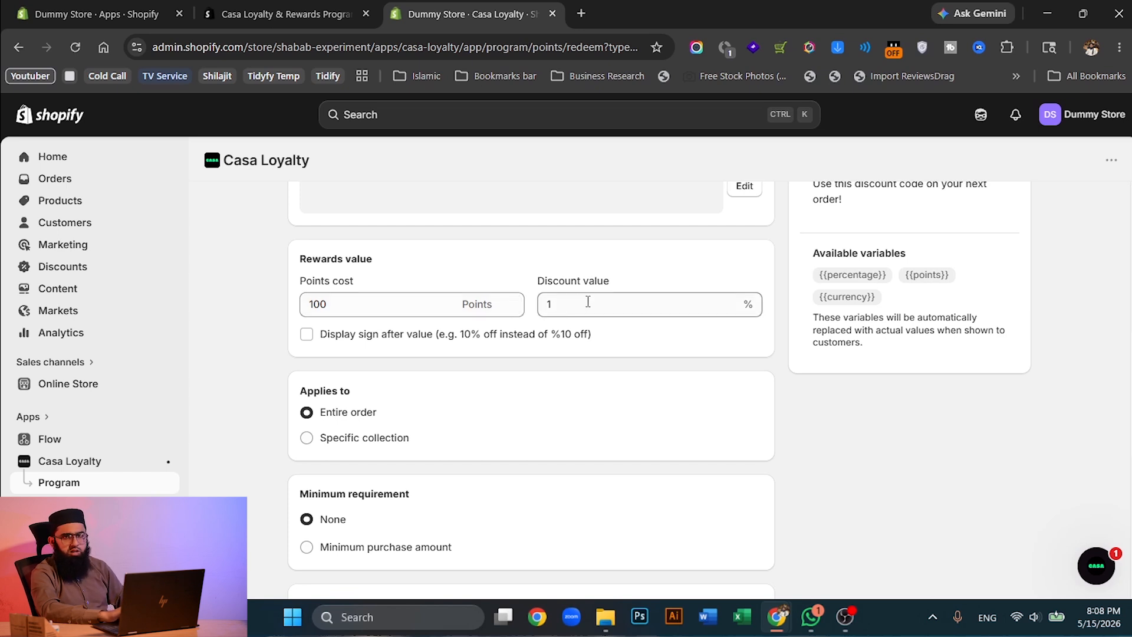
pyautogui.click(390, 304)
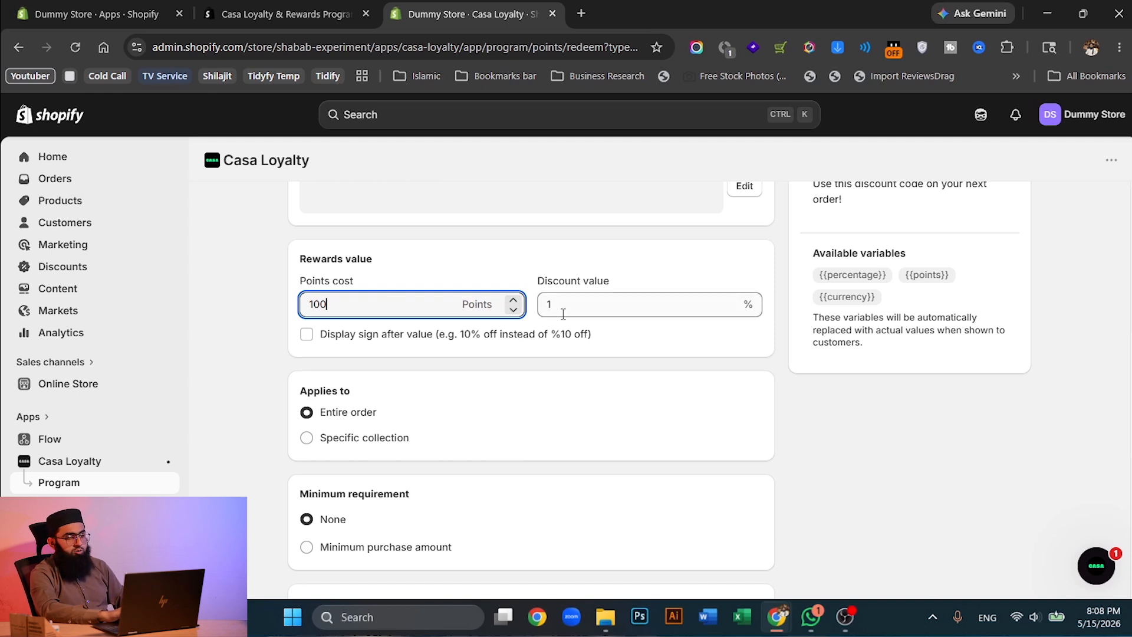
pyautogui.doubleClick(408, 307)
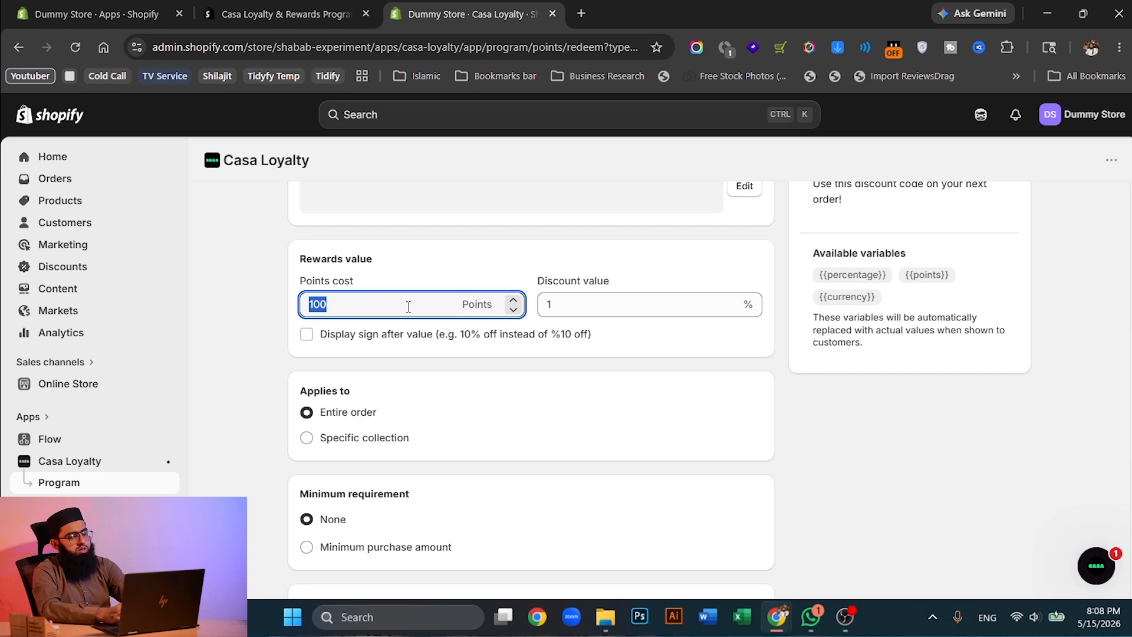
pyautogui.write('300')
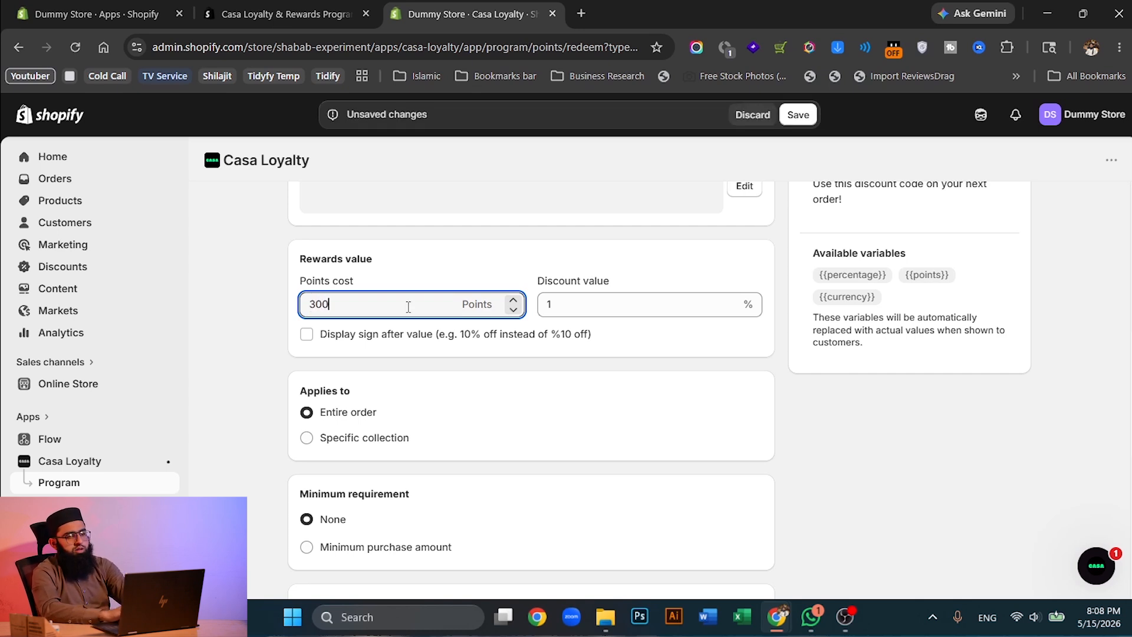
pyautogui.click(445, 262)
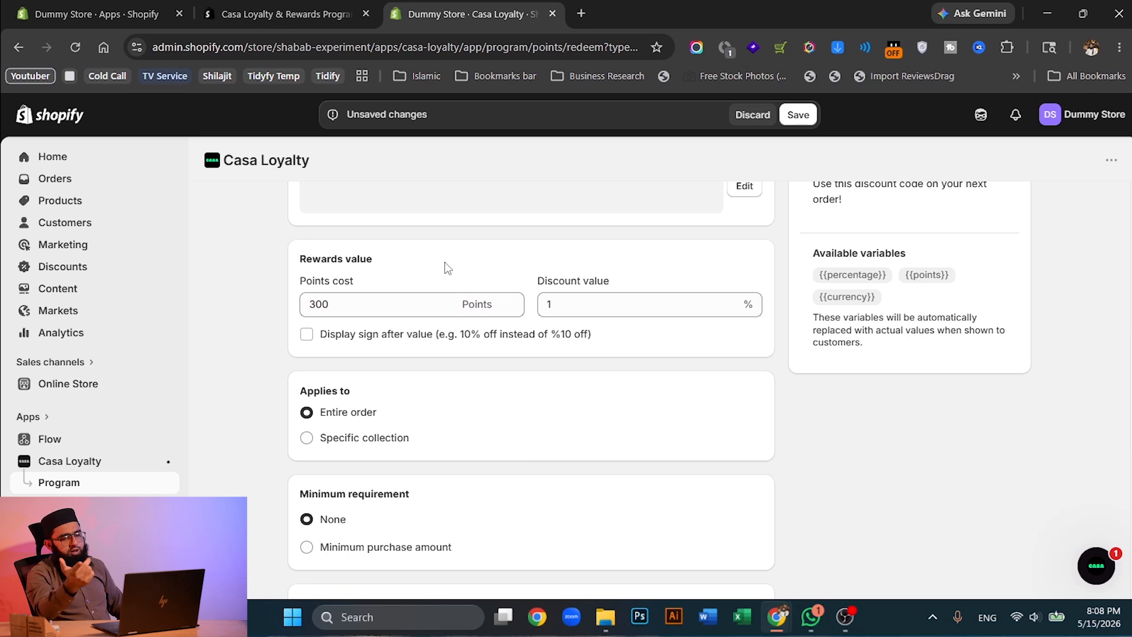
# Require a minimum purchase amount of PKRs 10000 for the Percentage off reward and save it.
pyautogui.scroll(-3, 446, 266)
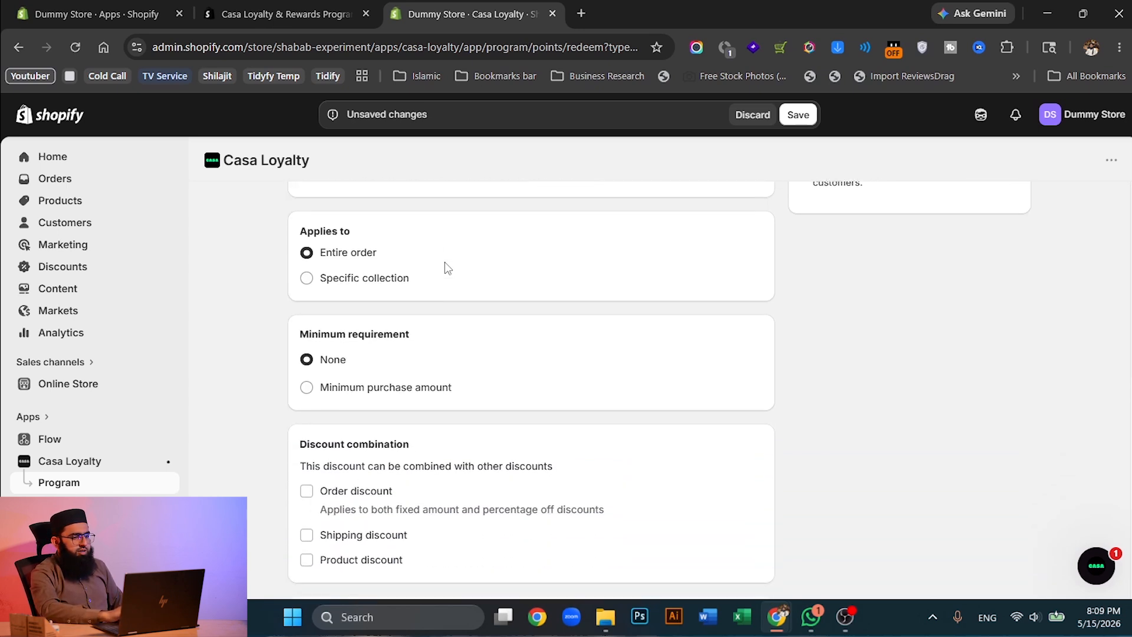
pyautogui.scroll(-5, 445, 263)
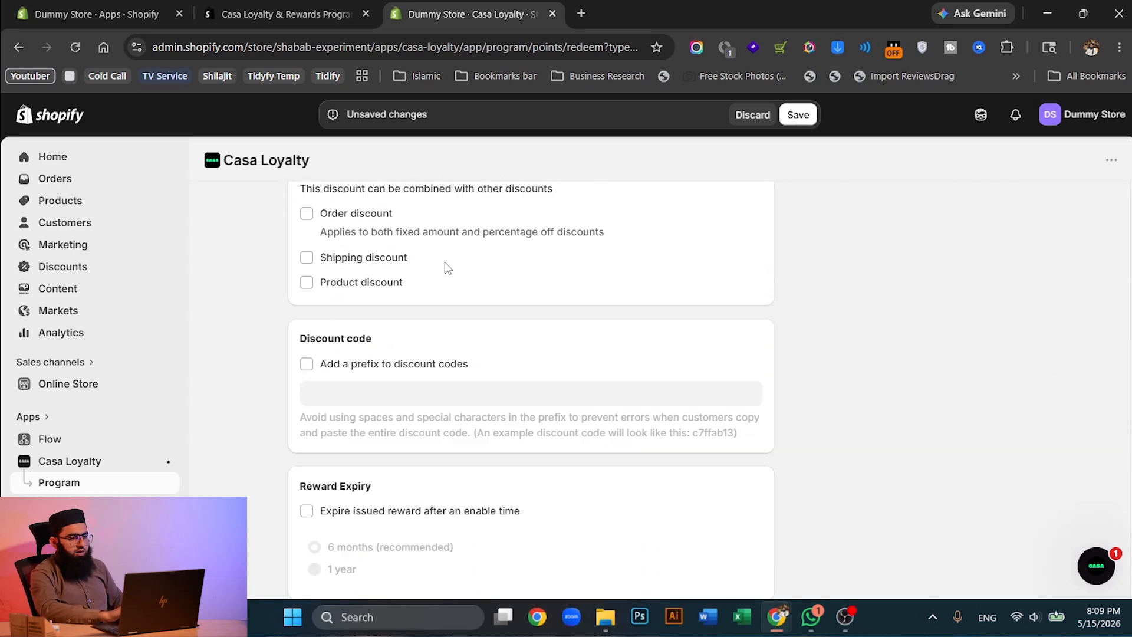
pyautogui.scroll(5, 446, 266)
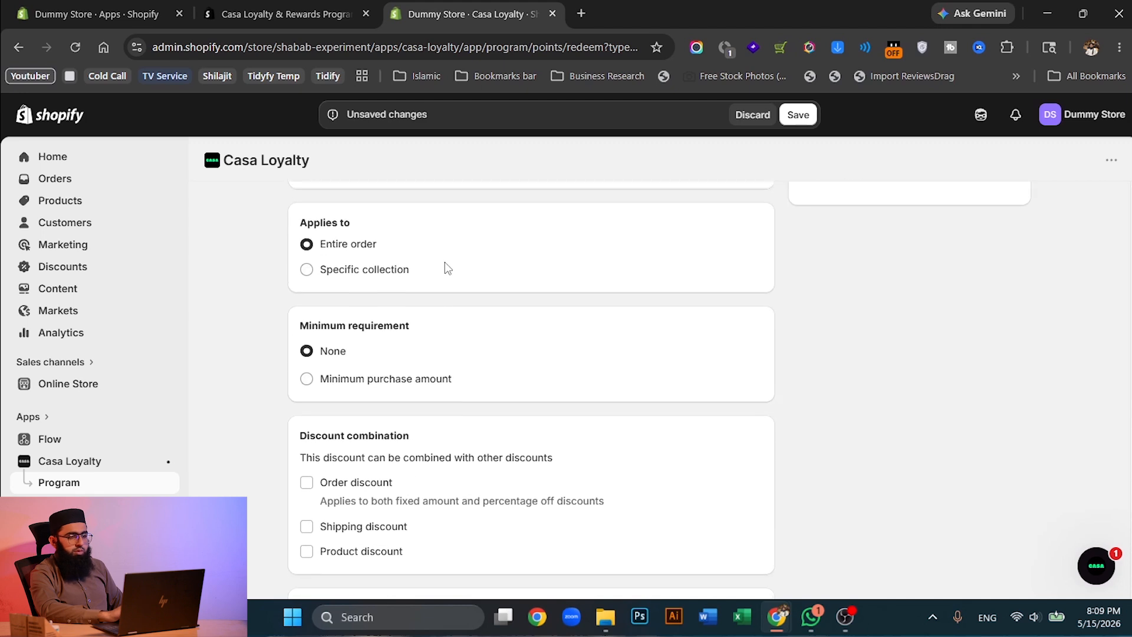
pyautogui.click(388, 389)
pyautogui.click(411, 413)
pyautogui.write('10000')
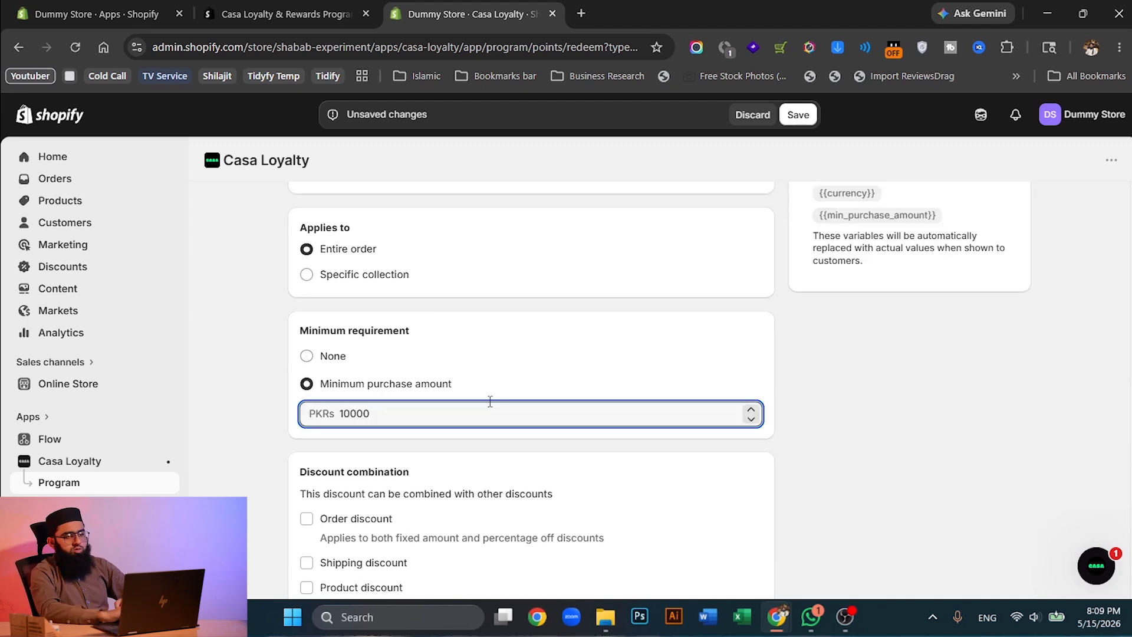
pyautogui.click(692, 384)
pyautogui.click(799, 115)
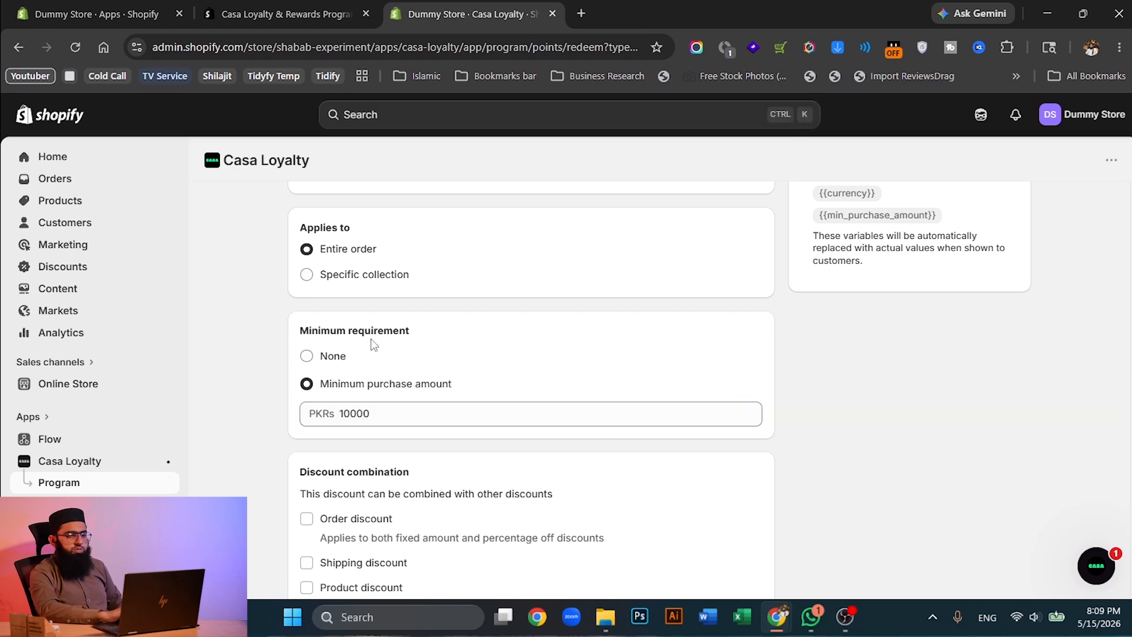
# Add Free shipping as another way for online store customers to redeem points.
pyautogui.scroll(-3, 456, 388)
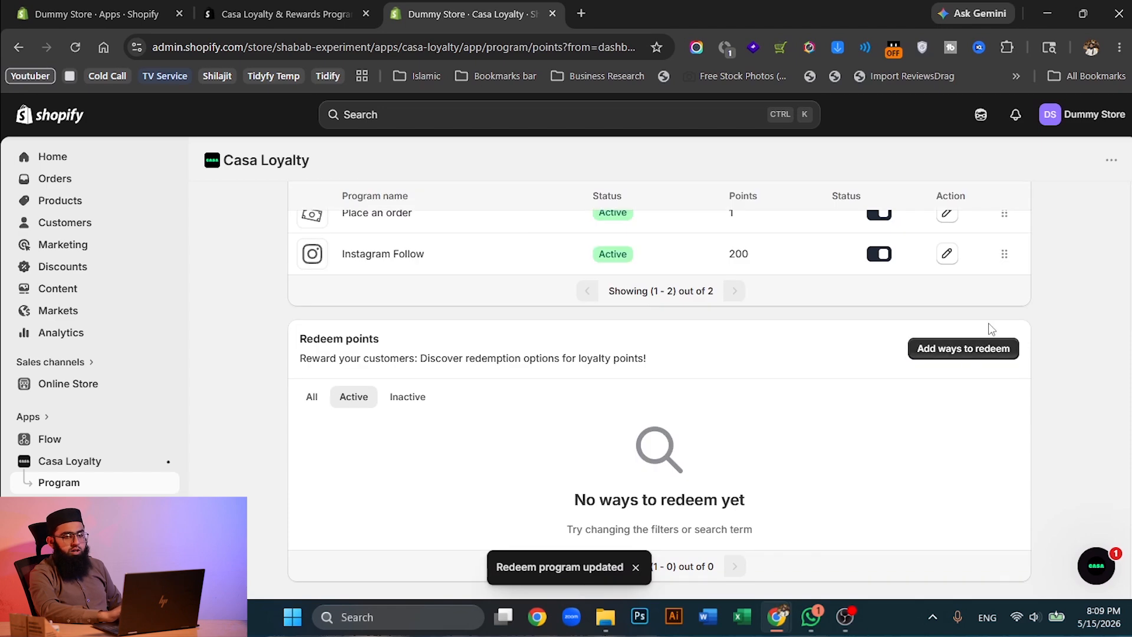
pyautogui.click(983, 349)
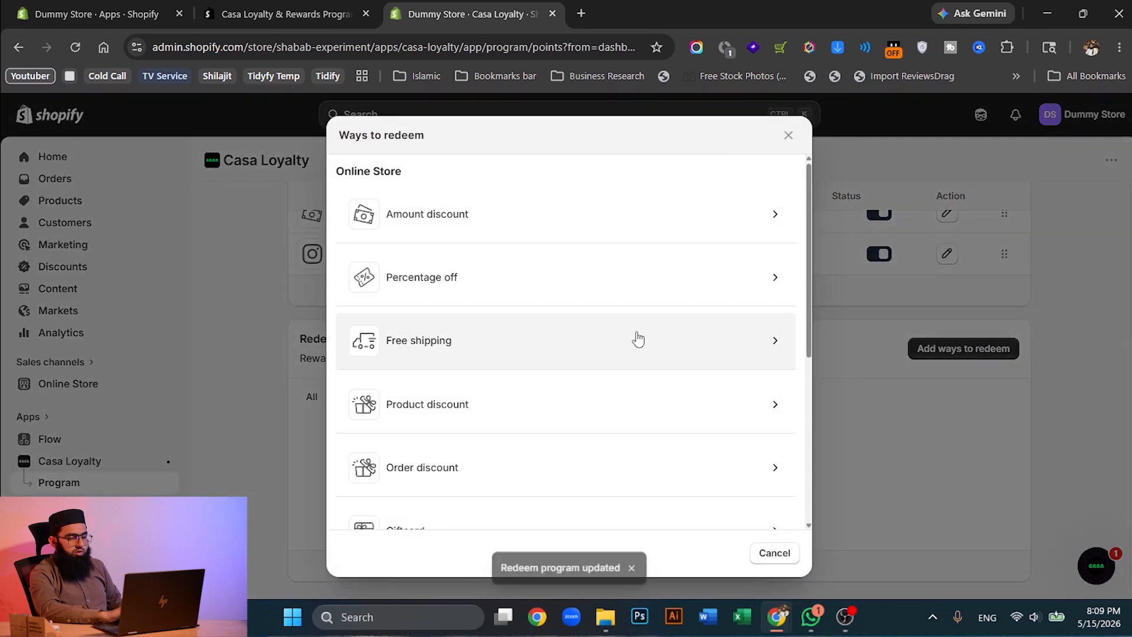
pyautogui.click(539, 341)
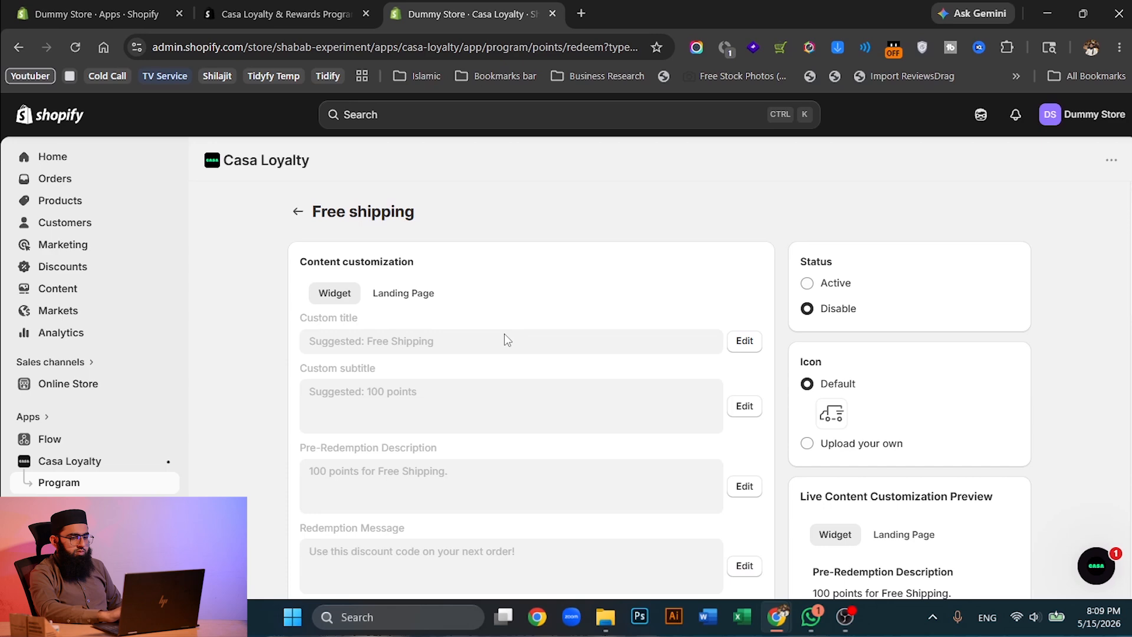
# Set the points cost of the Free shipping reward to 200 points.
pyautogui.scroll(-6, 504, 341)
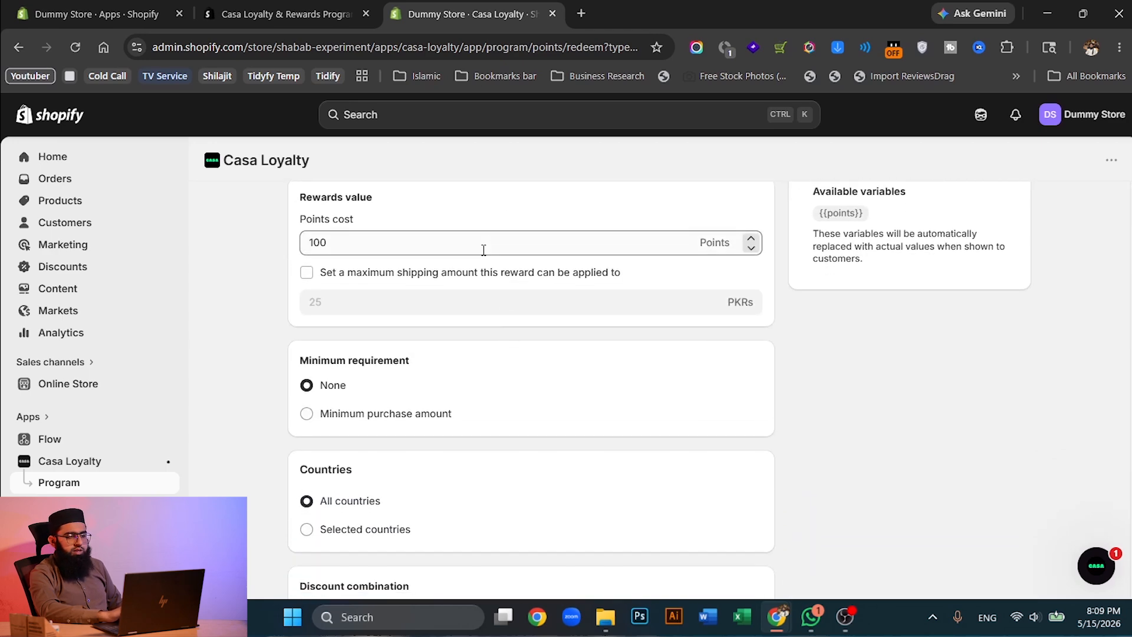
pyautogui.click(488, 236)
pyautogui.doubleClick(489, 235)
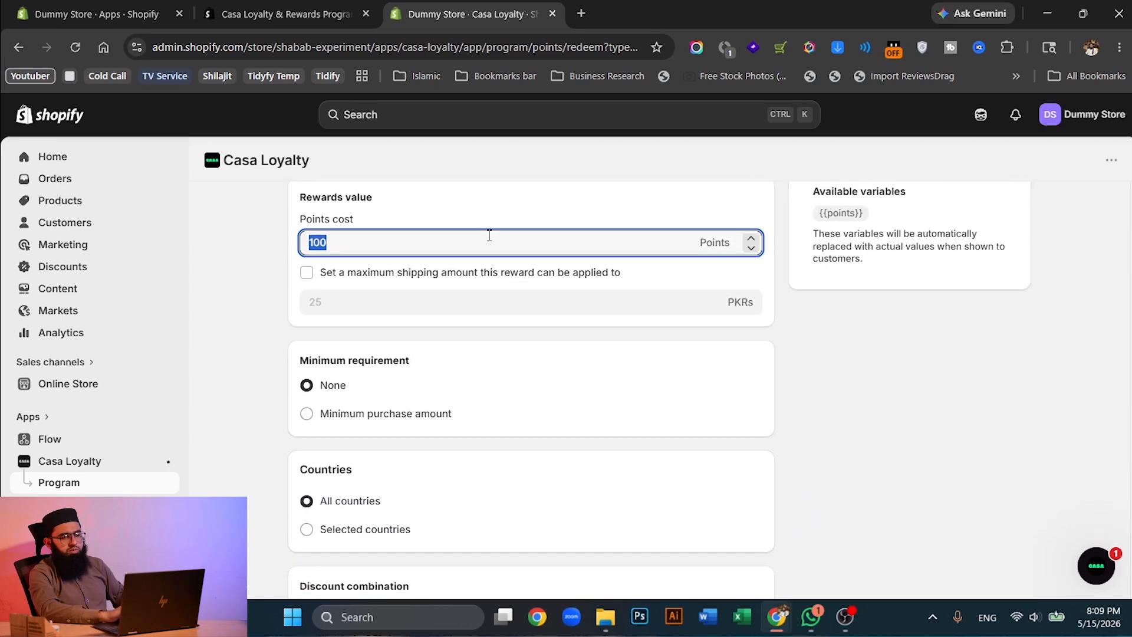
pyautogui.write('200')
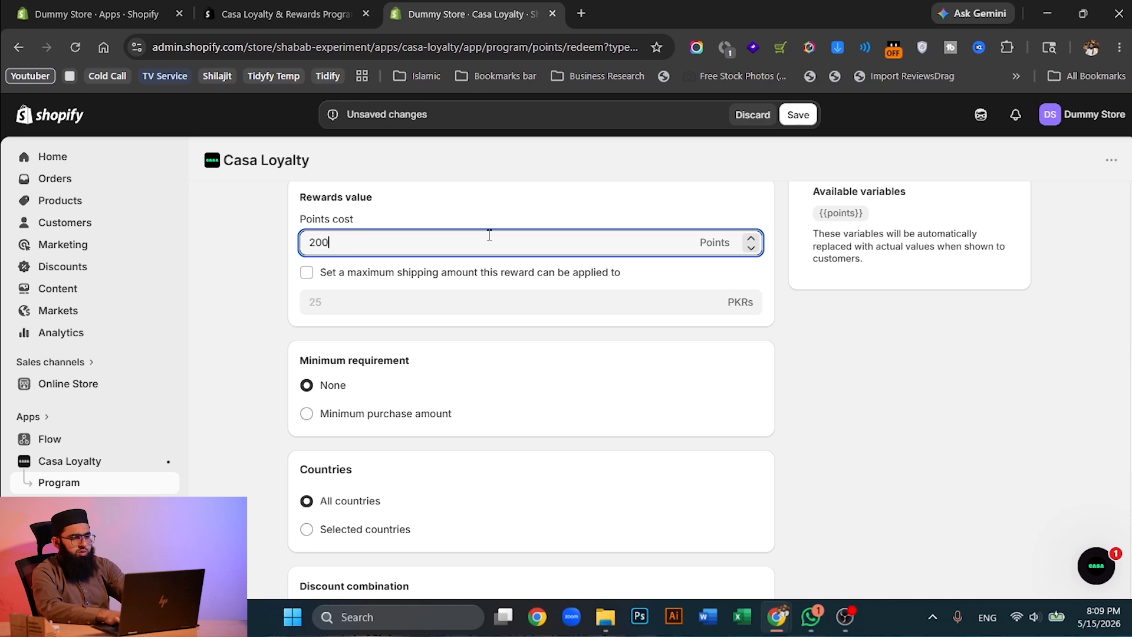
pyautogui.click(522, 226)
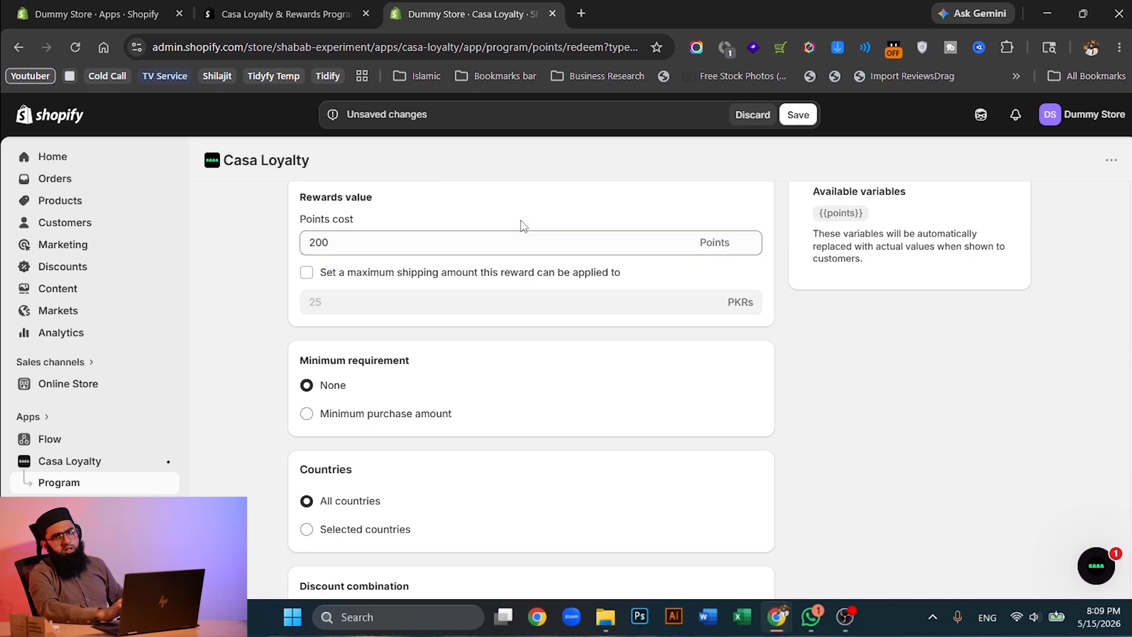
pyautogui.click(483, 249)
pyautogui.click(551, 315)
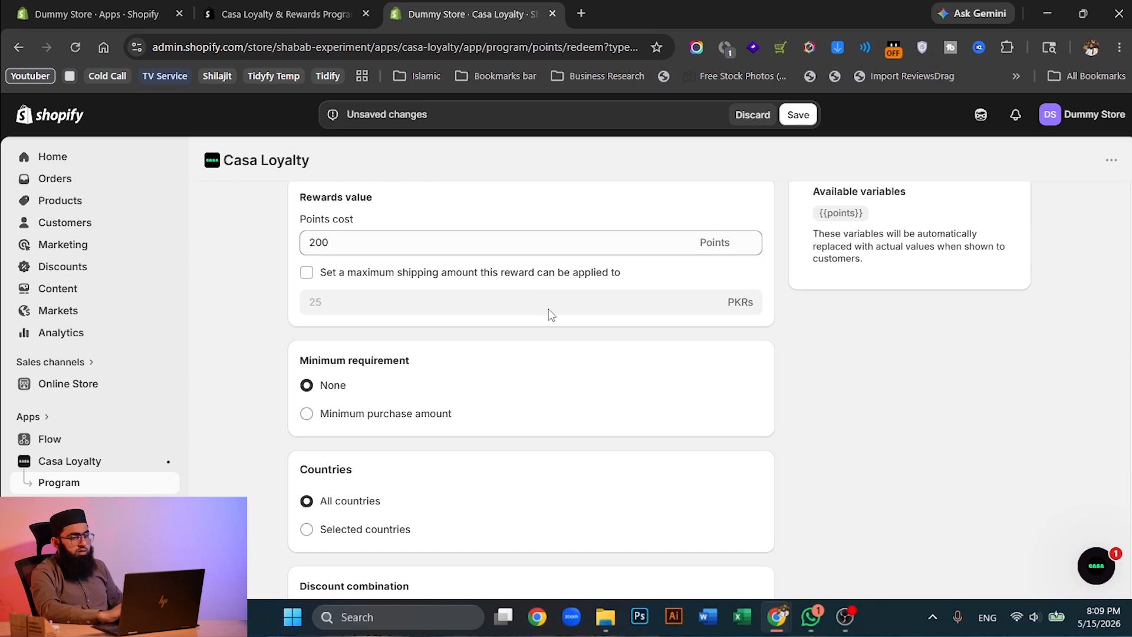
# Limit the Free shipping reward to a maximum shipping amount of 100 PKRs.
pyautogui.scroll(-1, 551, 315)
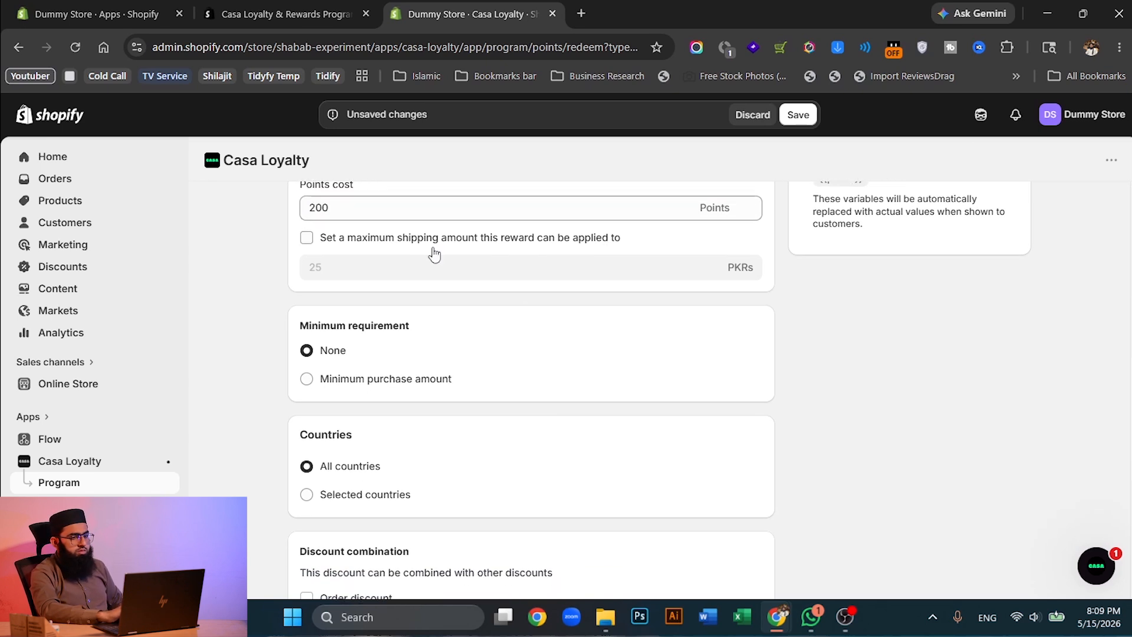
pyautogui.click(434, 249)
pyautogui.doubleClick(430, 270)
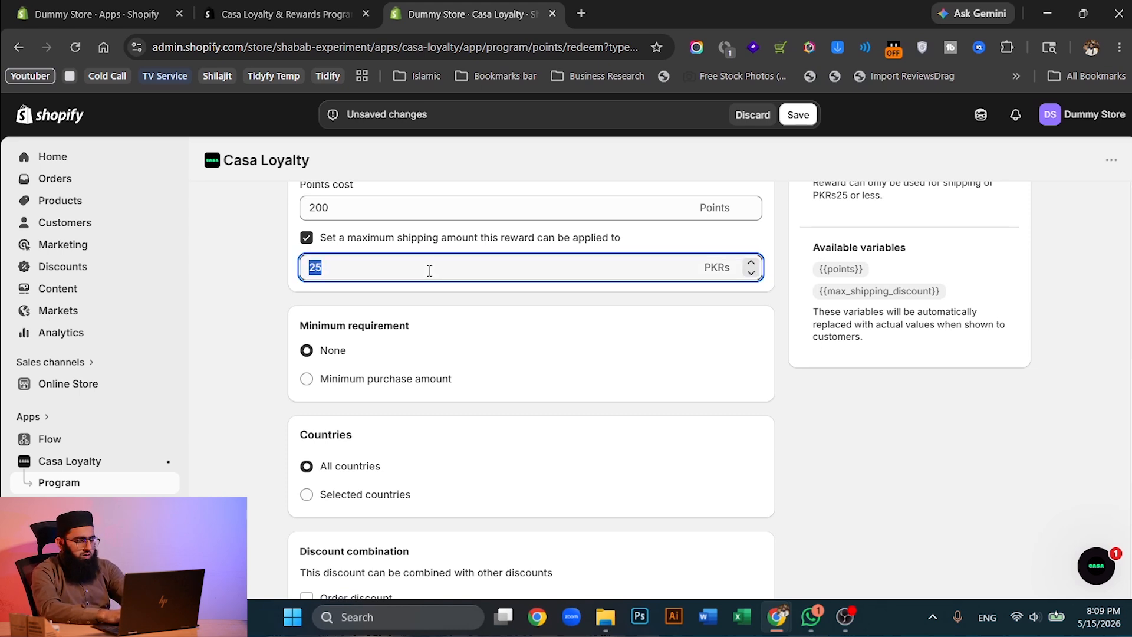
pyautogui.write('100')
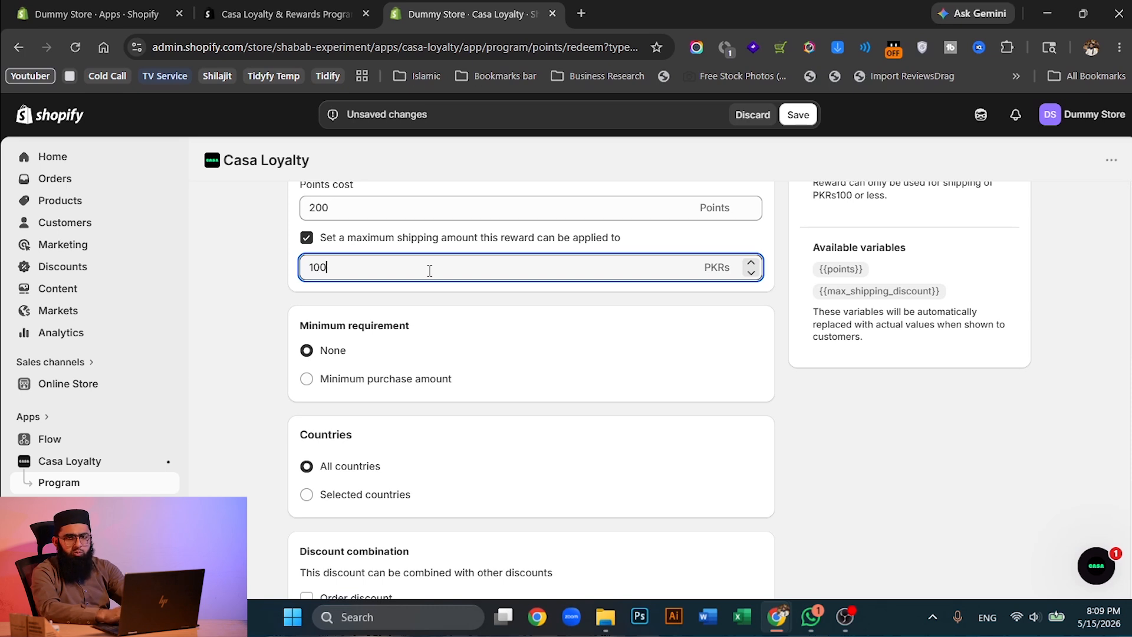
# Set the Free shipping reward's status to Active, save it and return to the Points page.
pyautogui.scroll(-3, 449, 330)
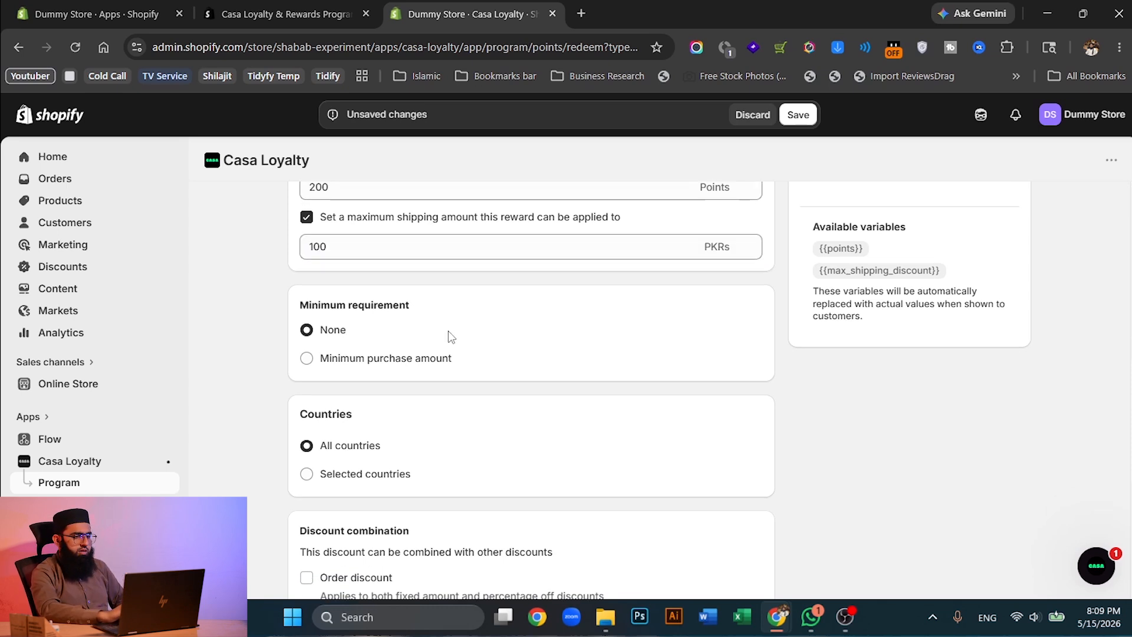
pyautogui.scroll(-3, 448, 331)
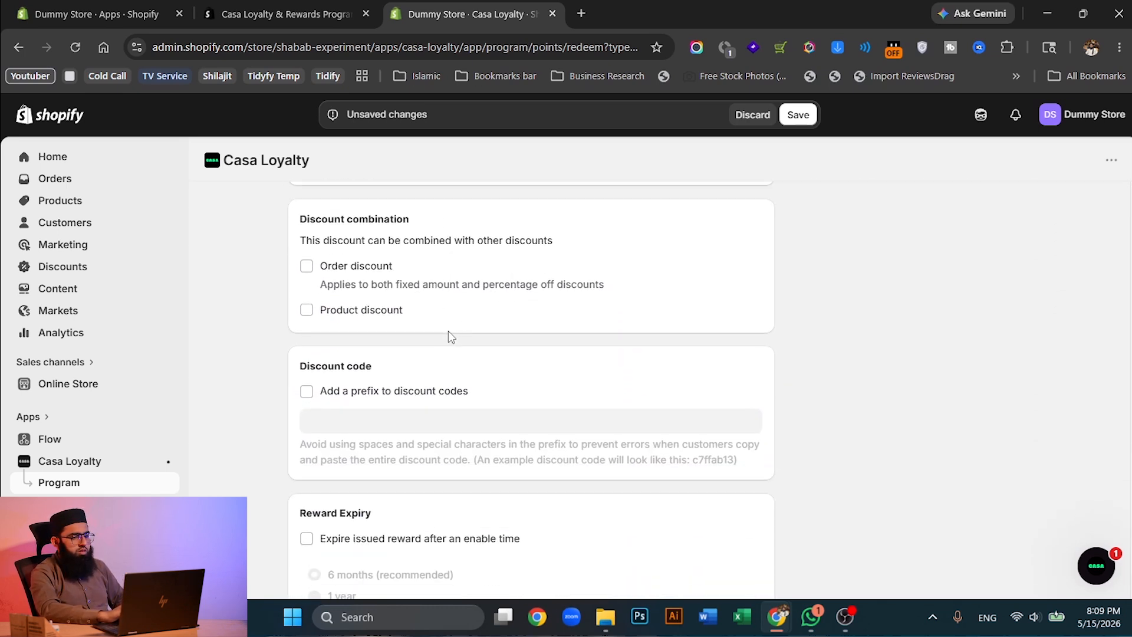
pyautogui.scroll(6, 448, 331)
pyautogui.scroll(10, 448, 331)
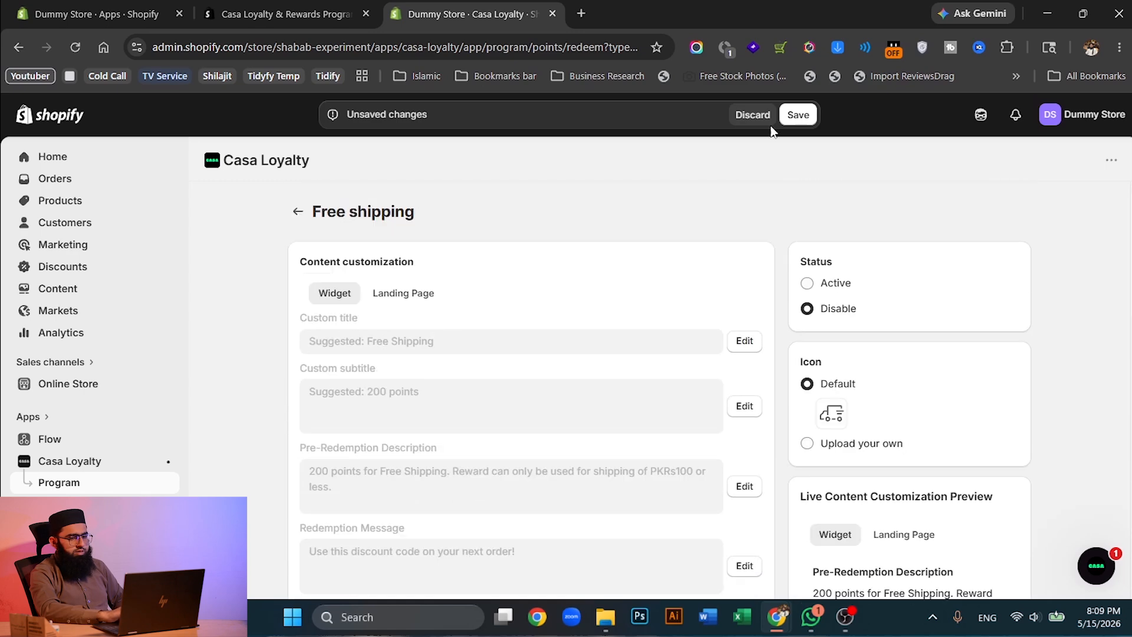
pyautogui.click(847, 289)
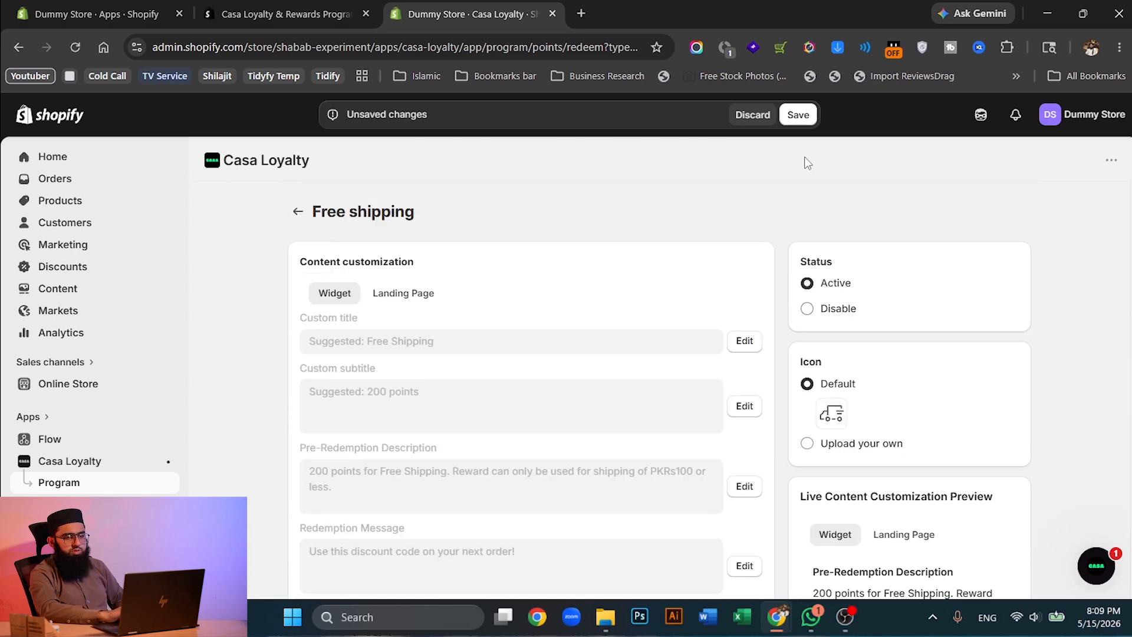
pyautogui.click(800, 114)
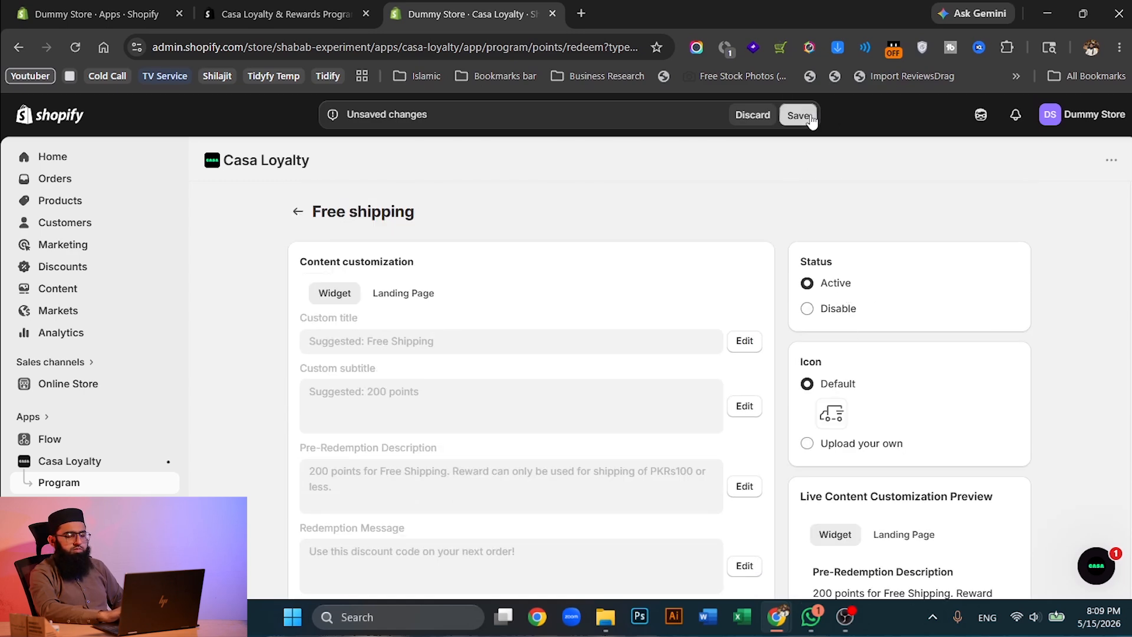
pyautogui.click(296, 213)
# Activate the inactive 1% off coupon among the ways to redeem and check the active redemption list.
pyautogui.scroll(-3, 503, 337)
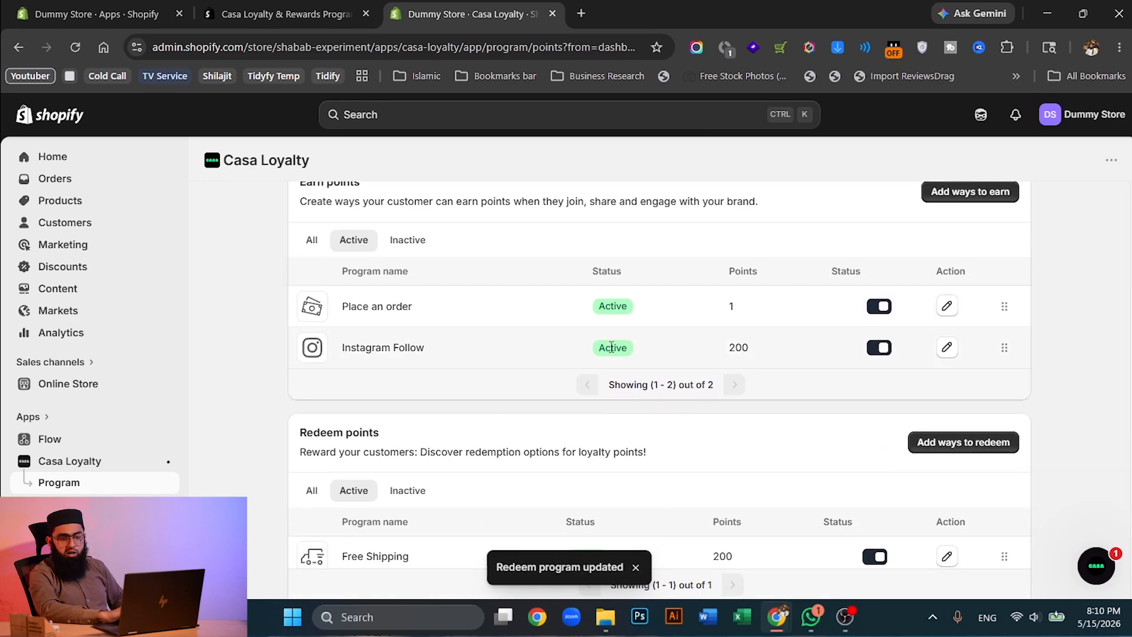
pyautogui.scroll(-1, 612, 350)
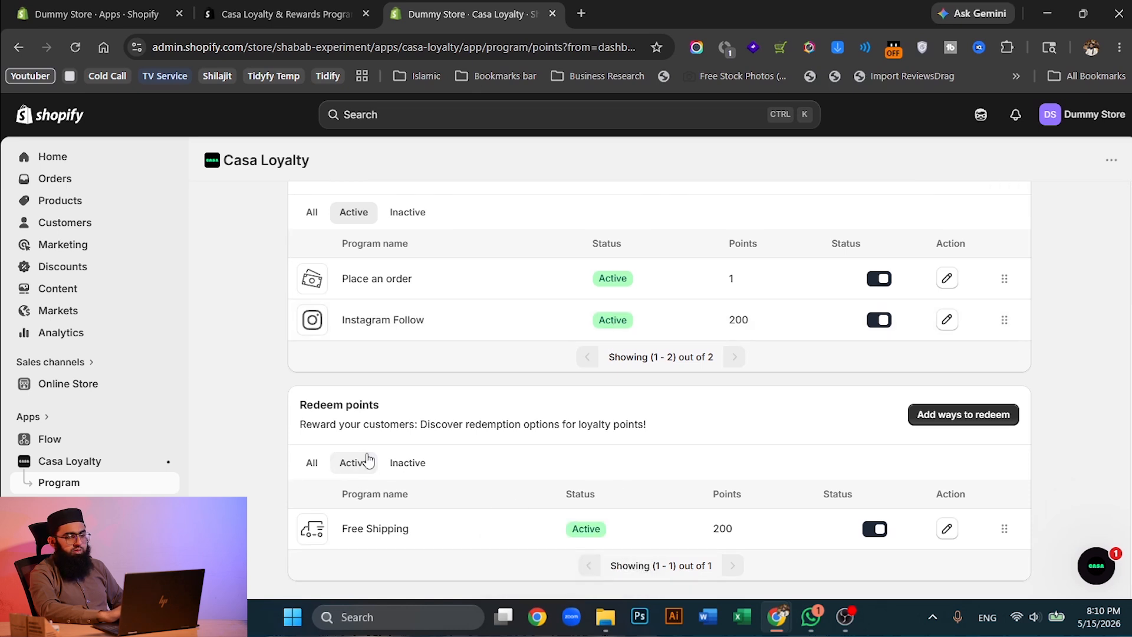
pyautogui.click(410, 464)
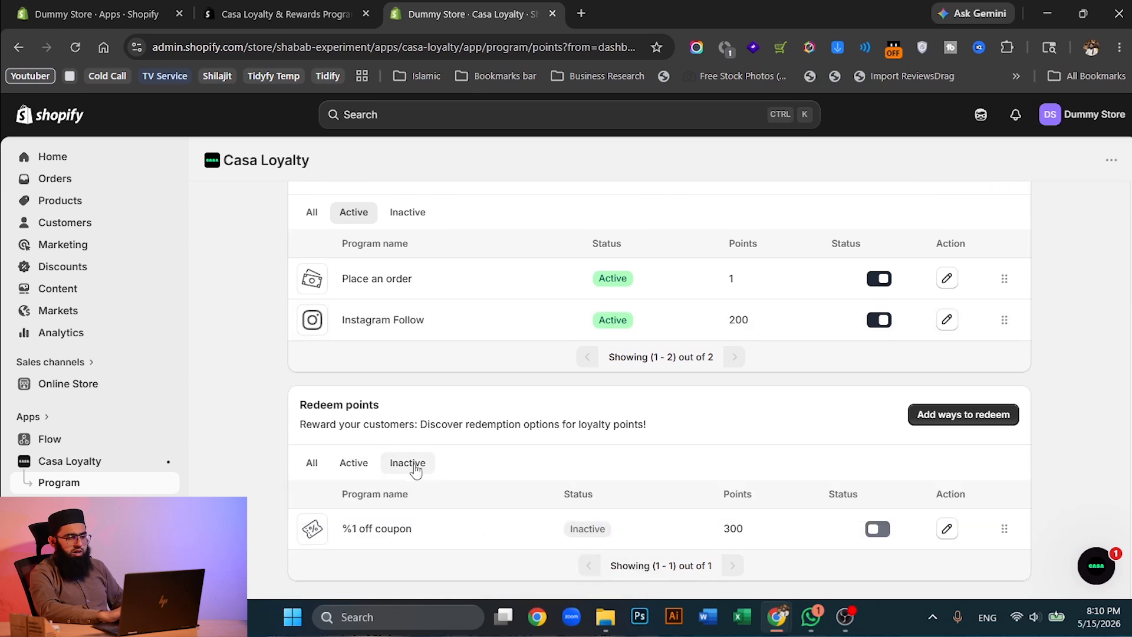
pyautogui.click(879, 530)
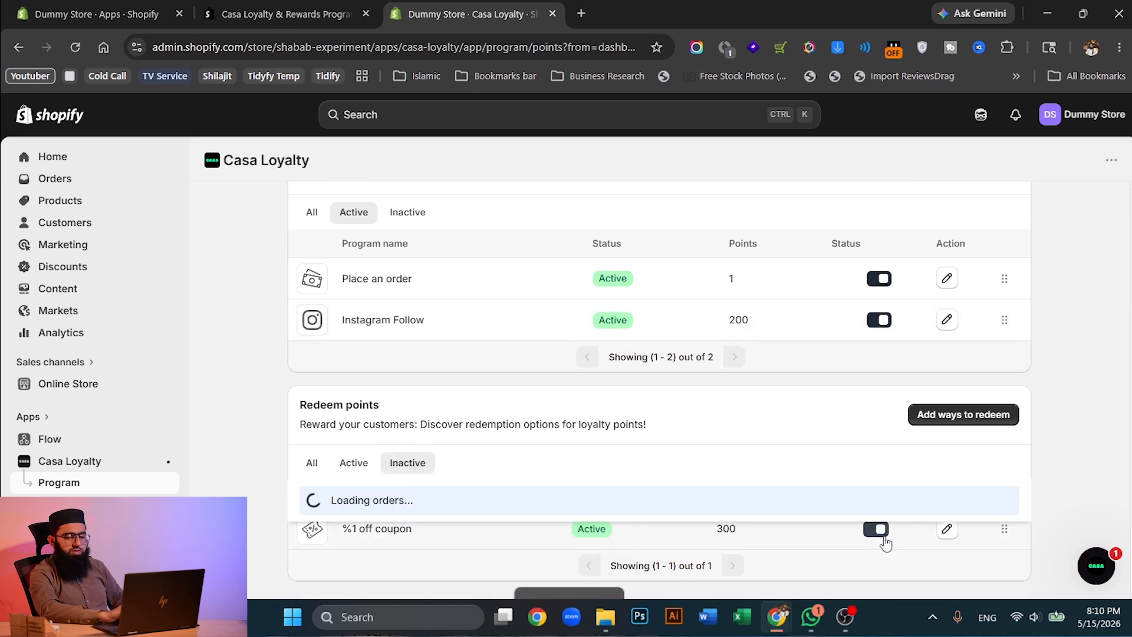
pyautogui.click(334, 462)
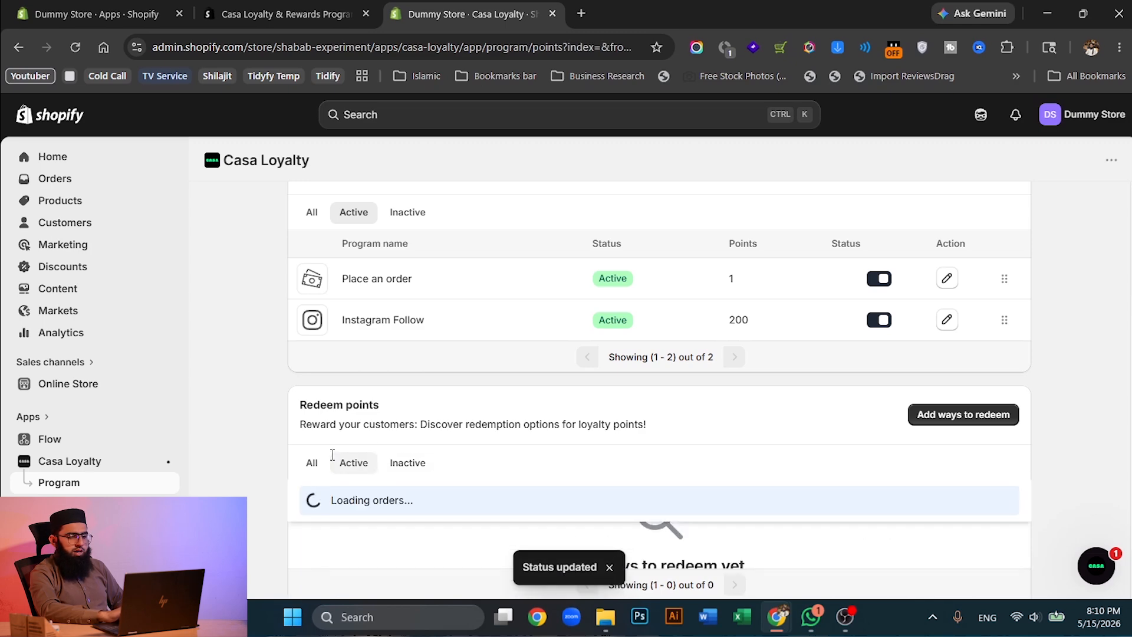
pyautogui.scroll(-1, 354, 475)
pyautogui.scroll(4, 359, 481)
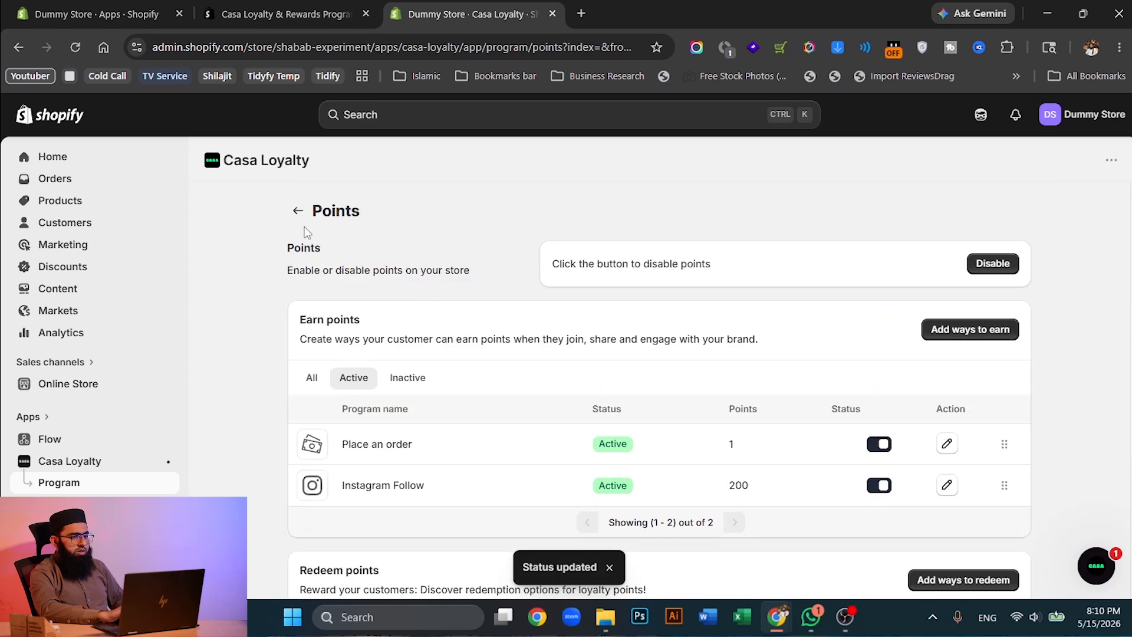
# Activate the loyalty program from the app overview and save the theme with the Casa Loyalty & Rewards app embed enabled.
pyautogui.click(298, 211)
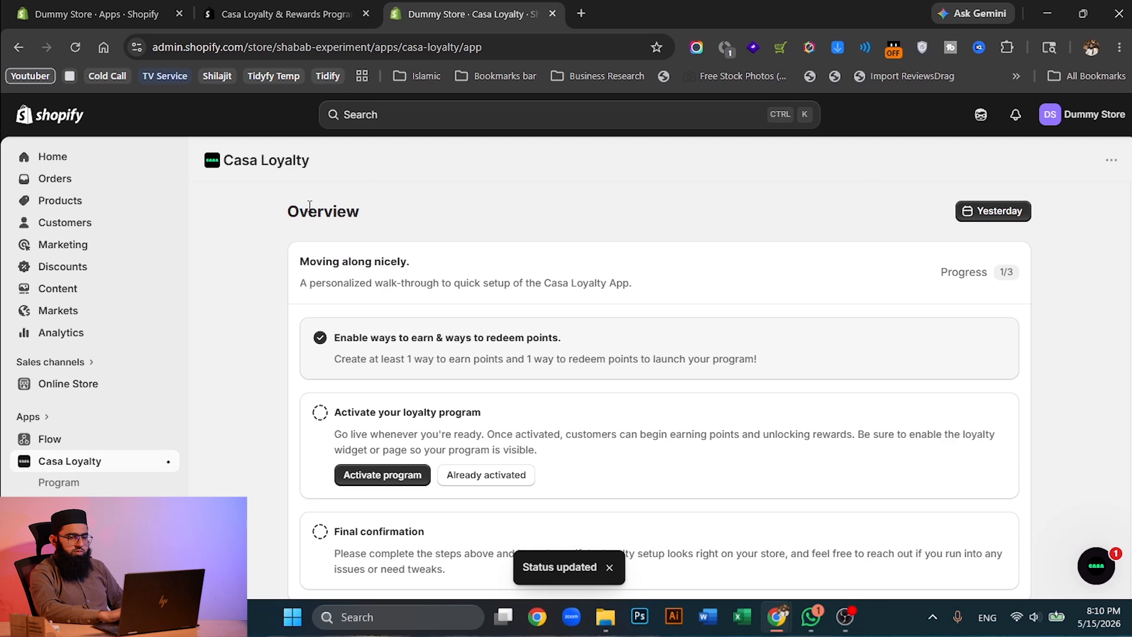
pyautogui.scroll(-2, 603, 323)
pyautogui.scroll(2, 567, 339)
pyautogui.click(402, 489)
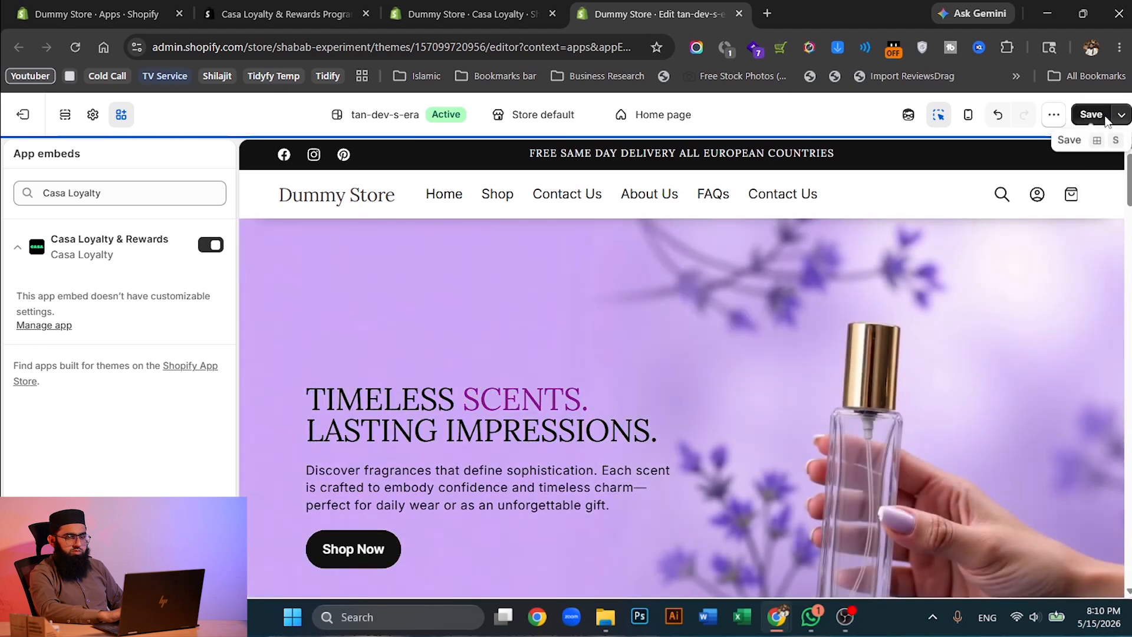
pyautogui.click(1106, 117)
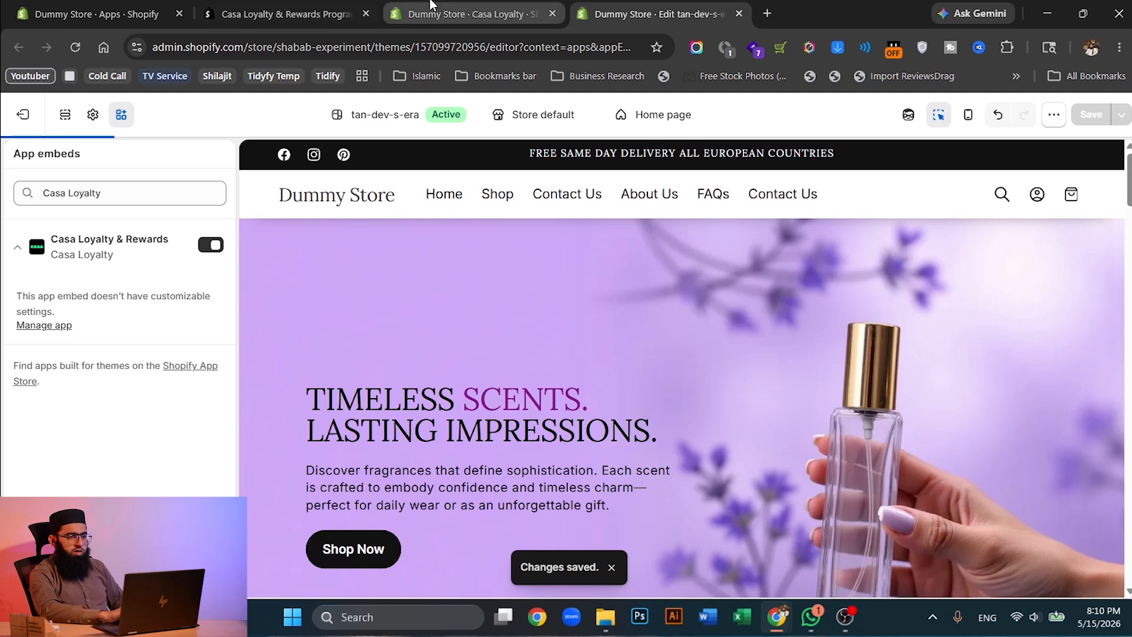
# Return to the Casa Loyalty overview and mark the loyalty program activation task as already activated.
pyautogui.click(431, 3)
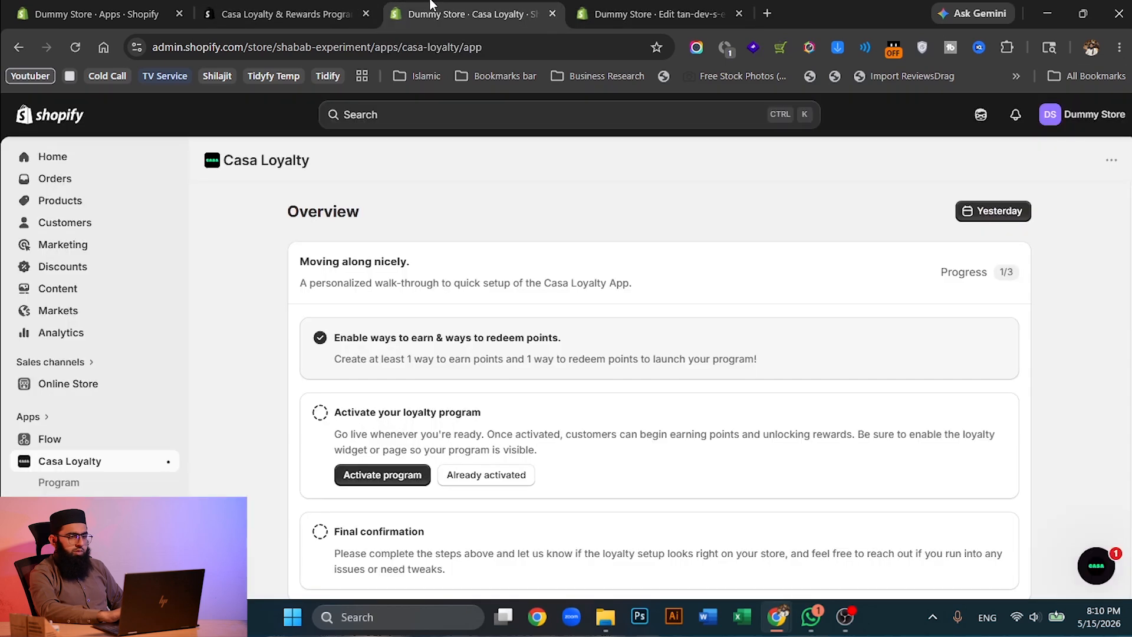
pyautogui.click(483, 475)
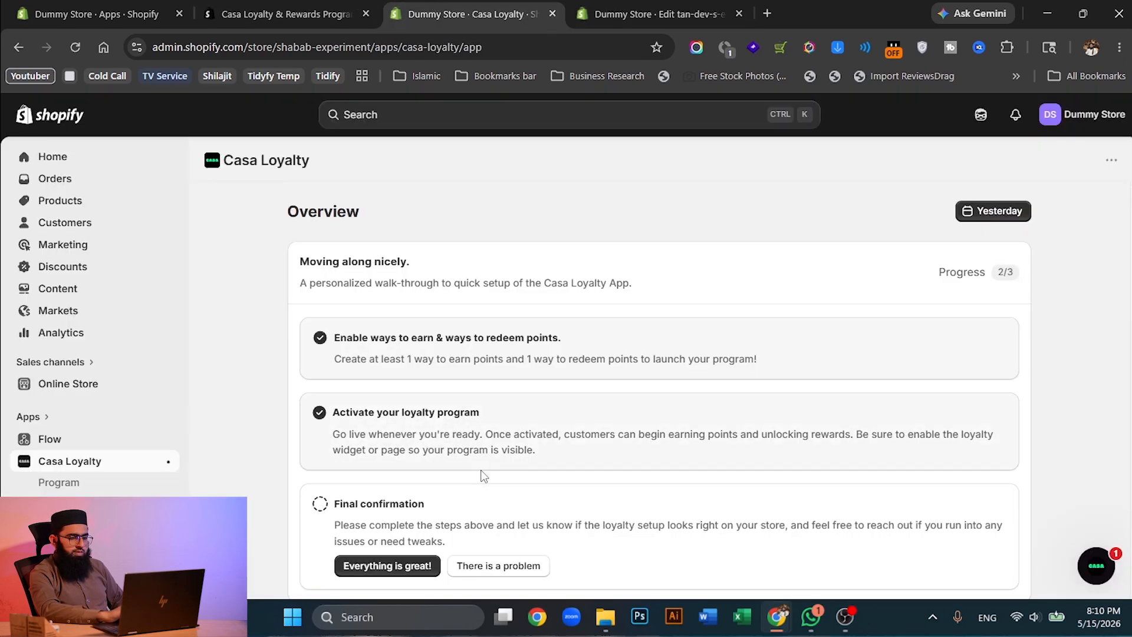
pyautogui.scroll(-2, 483, 475)
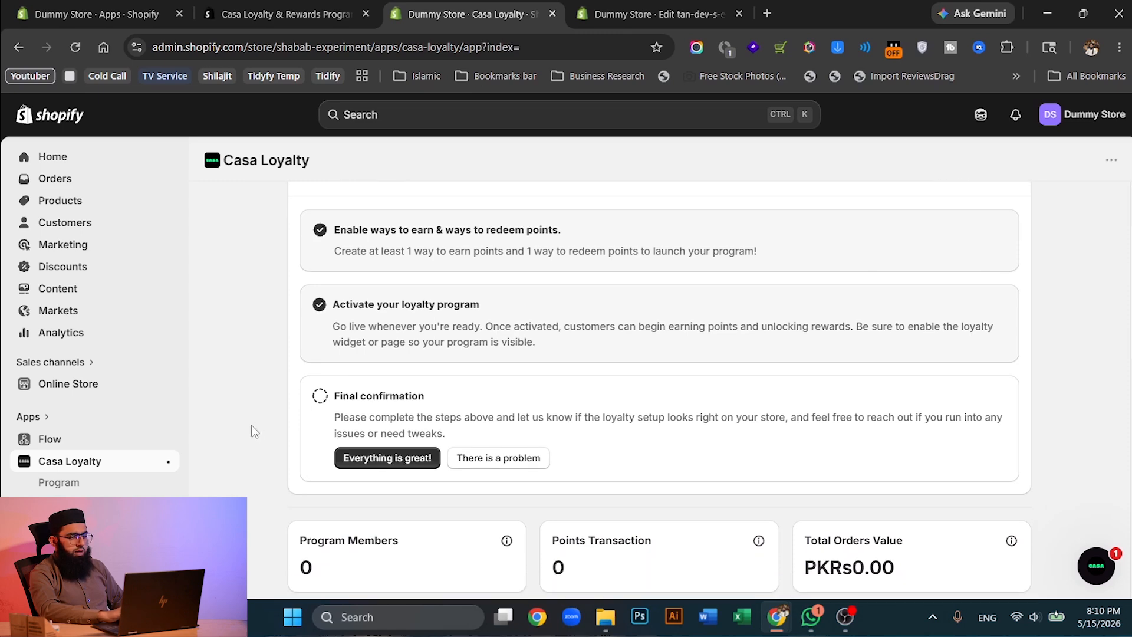
# View the live storefront and examine the ways to earn and ways to redeem in its loyalty widget.
pyautogui.click(167, 384)
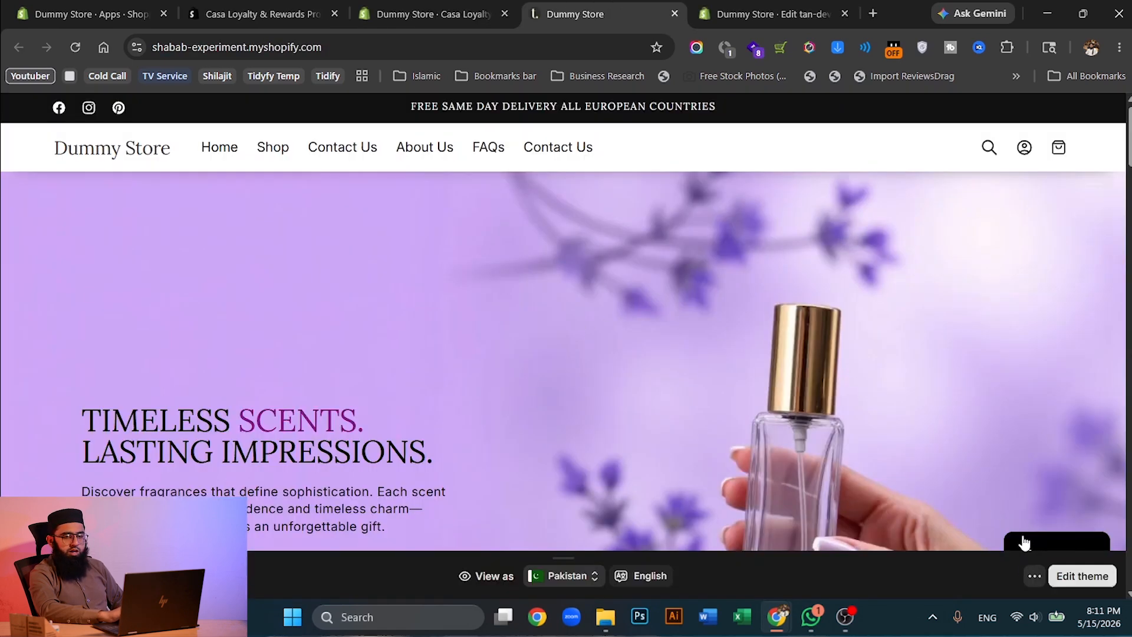
pyautogui.click(1062, 548)
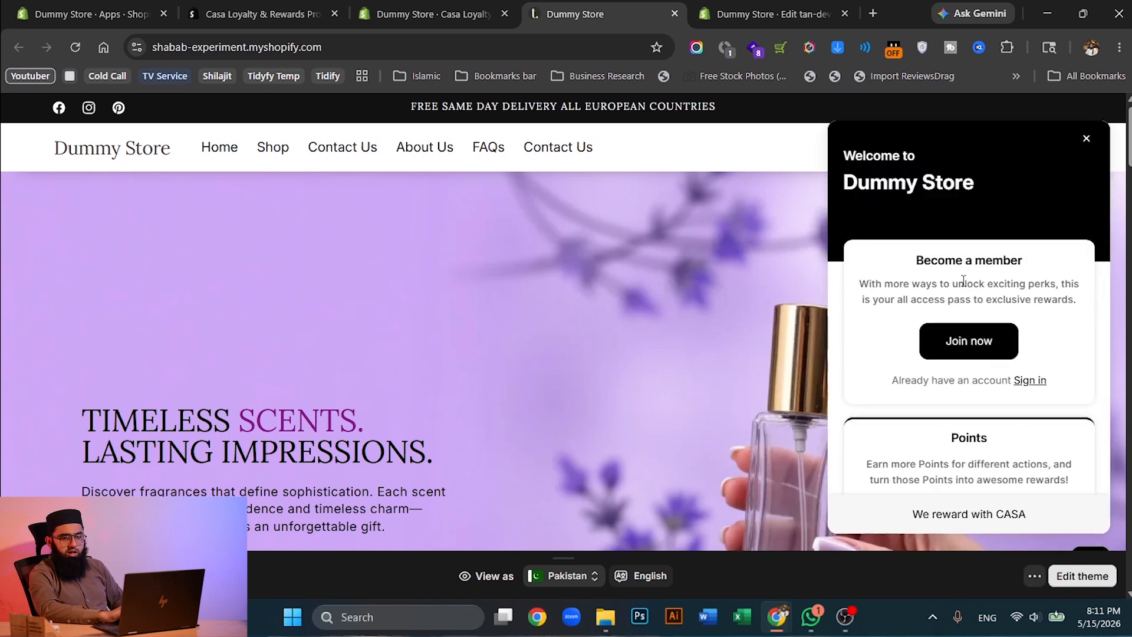
pyautogui.scroll(-2, 973, 348)
pyautogui.scroll(-1, 952, 448)
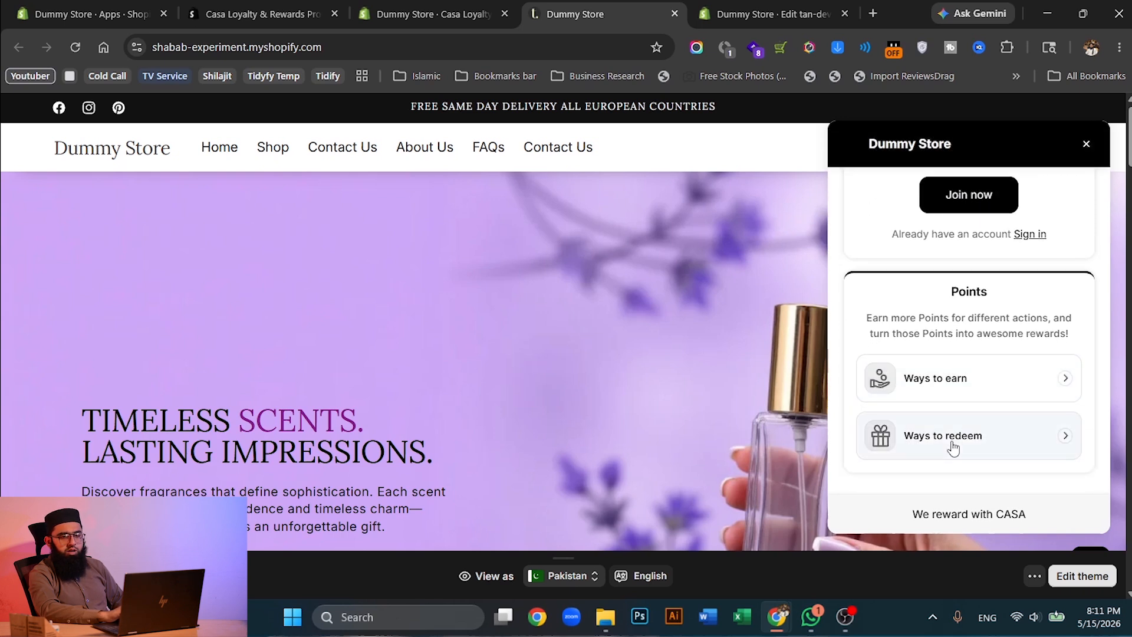
pyautogui.click(1022, 392)
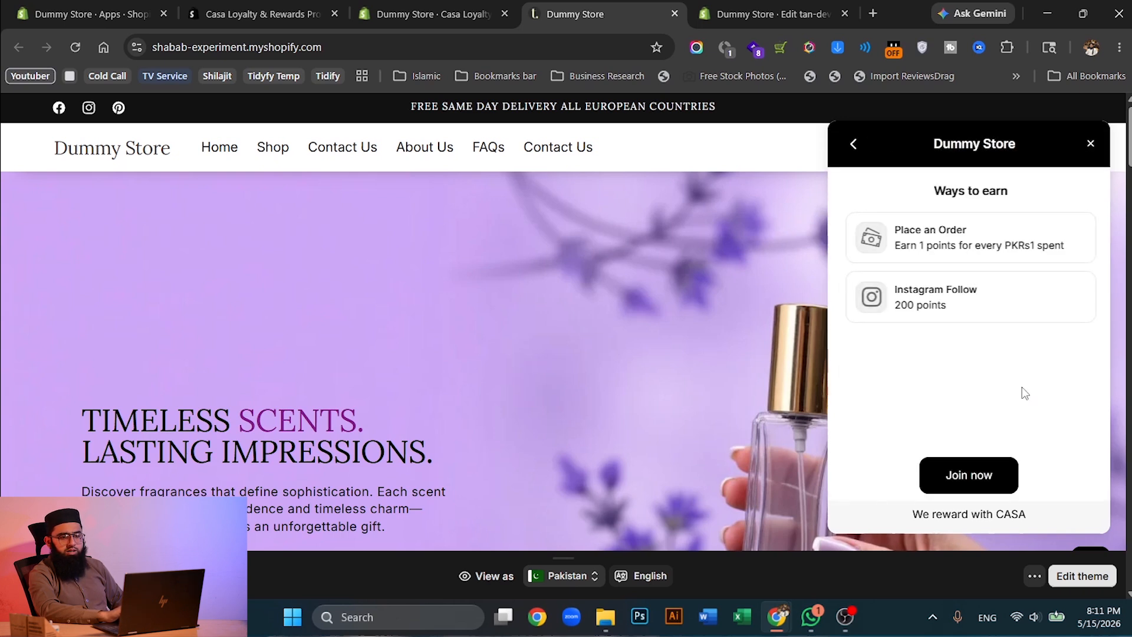
pyautogui.click(858, 146)
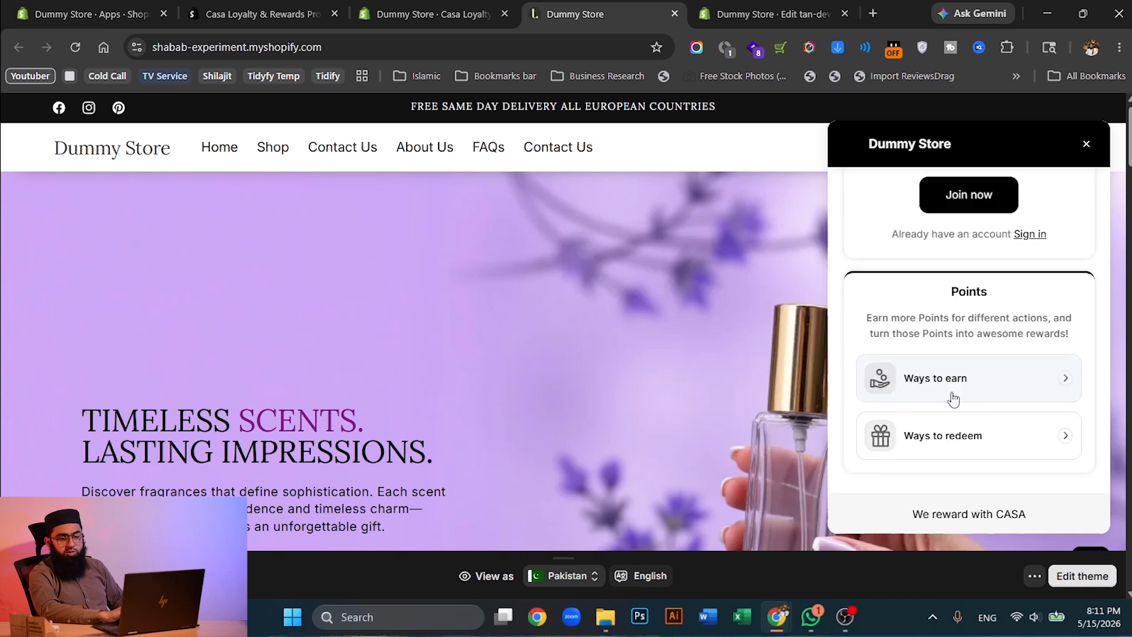
pyautogui.click(954, 432)
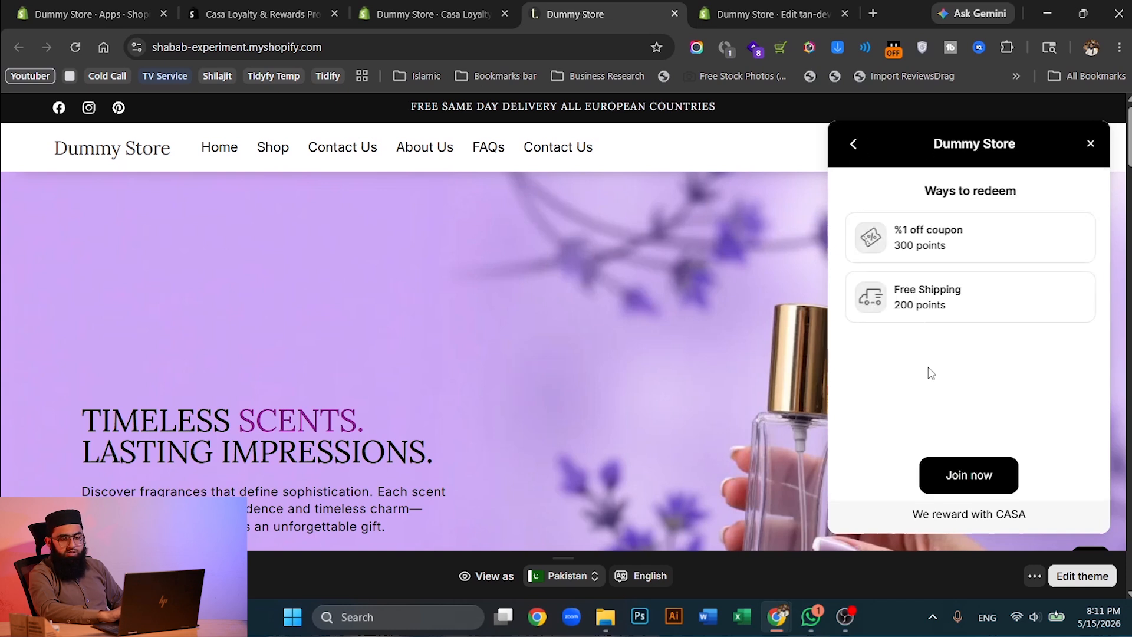
pyautogui.click(851, 145)
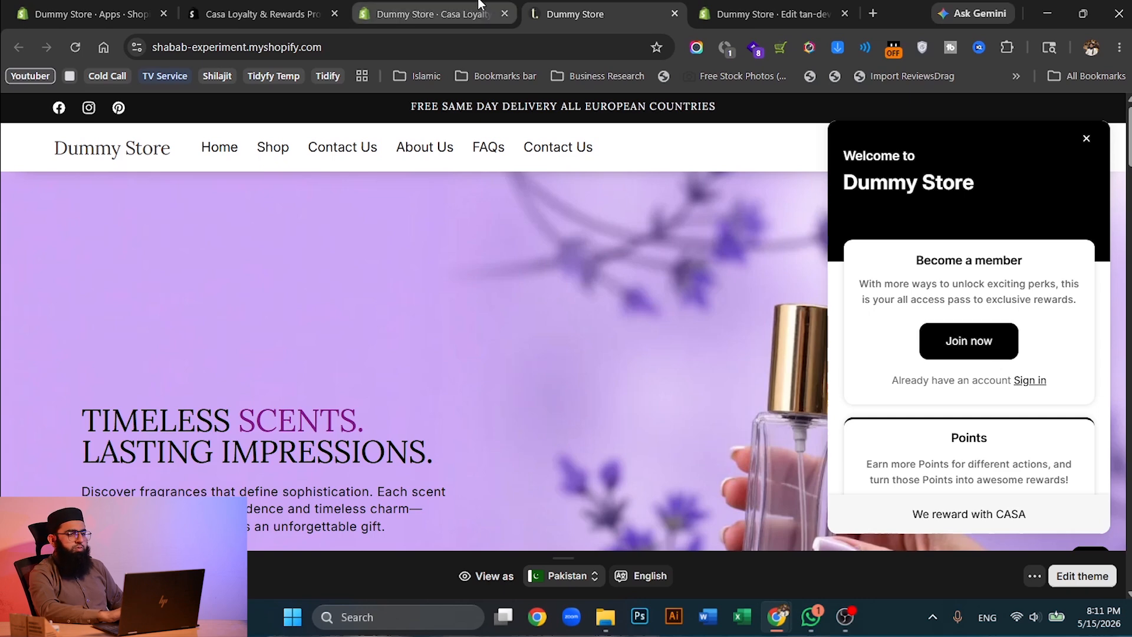
# Try to complete the final setup confirmation in the Casa Loyalty overview as everything being great, leaving the feedback form unrated.
pyautogui.click(434, 13)
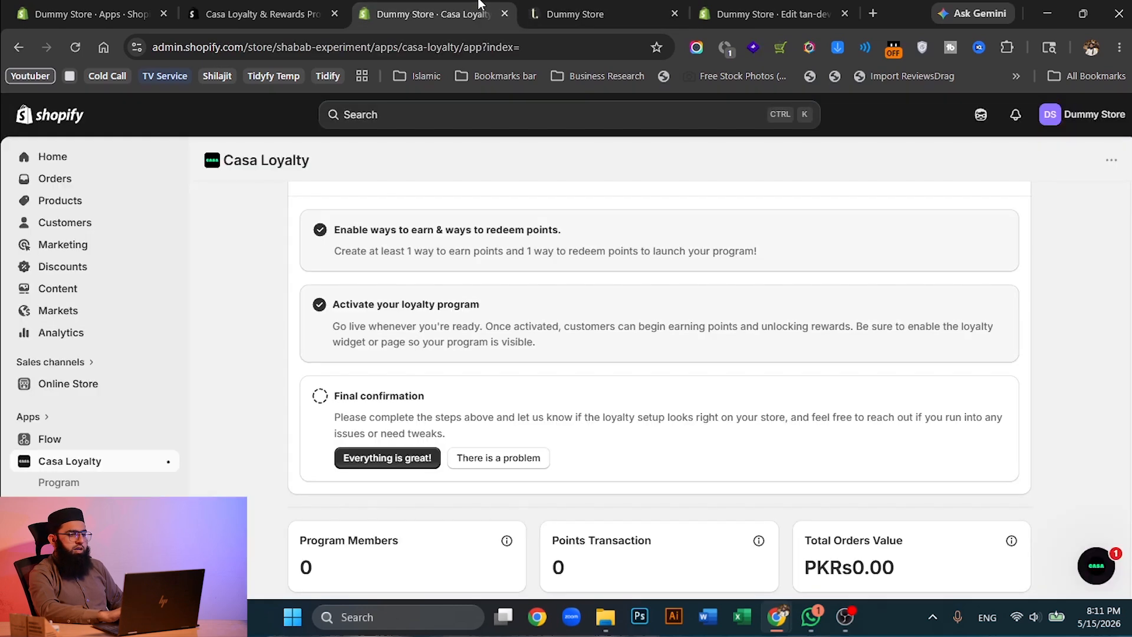
pyautogui.click(115, 470)
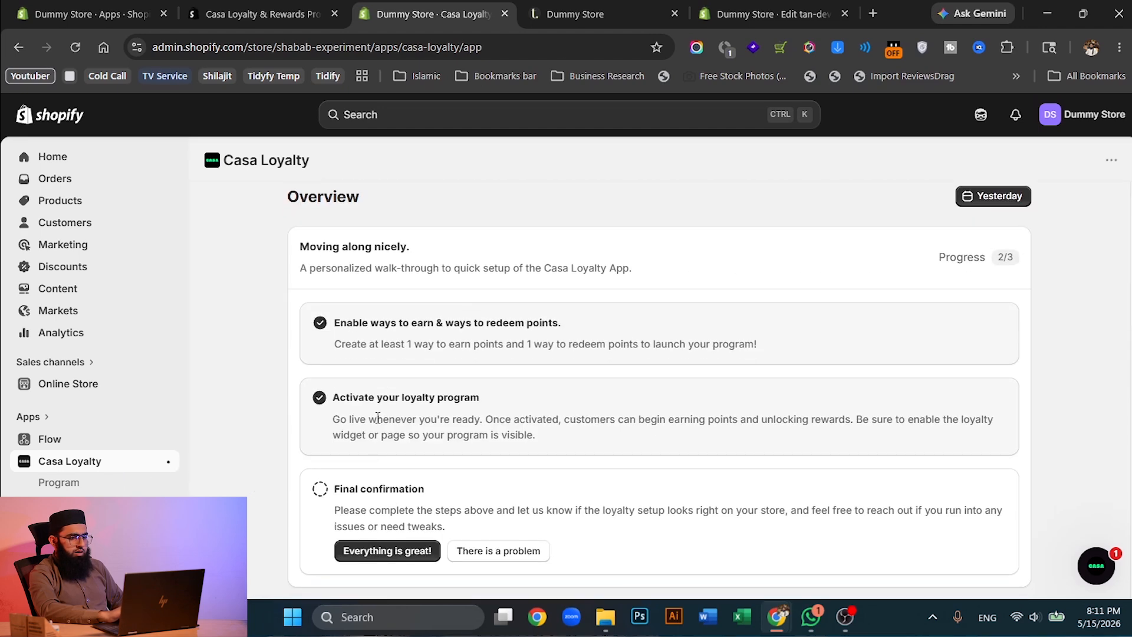
pyautogui.click(384, 551)
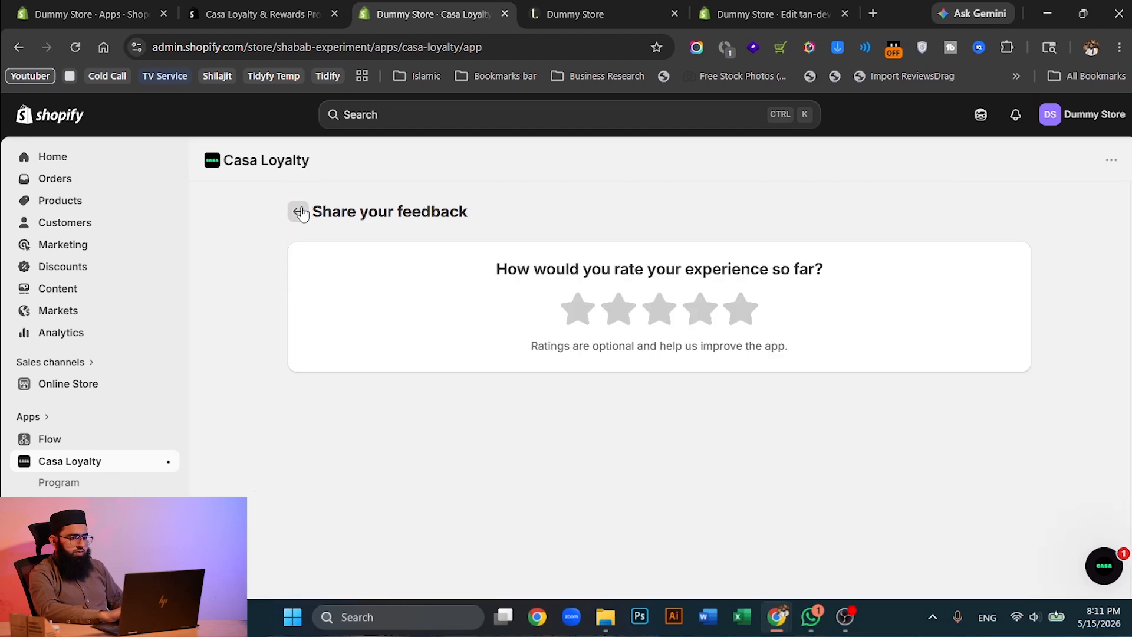
pyautogui.click(299, 213)
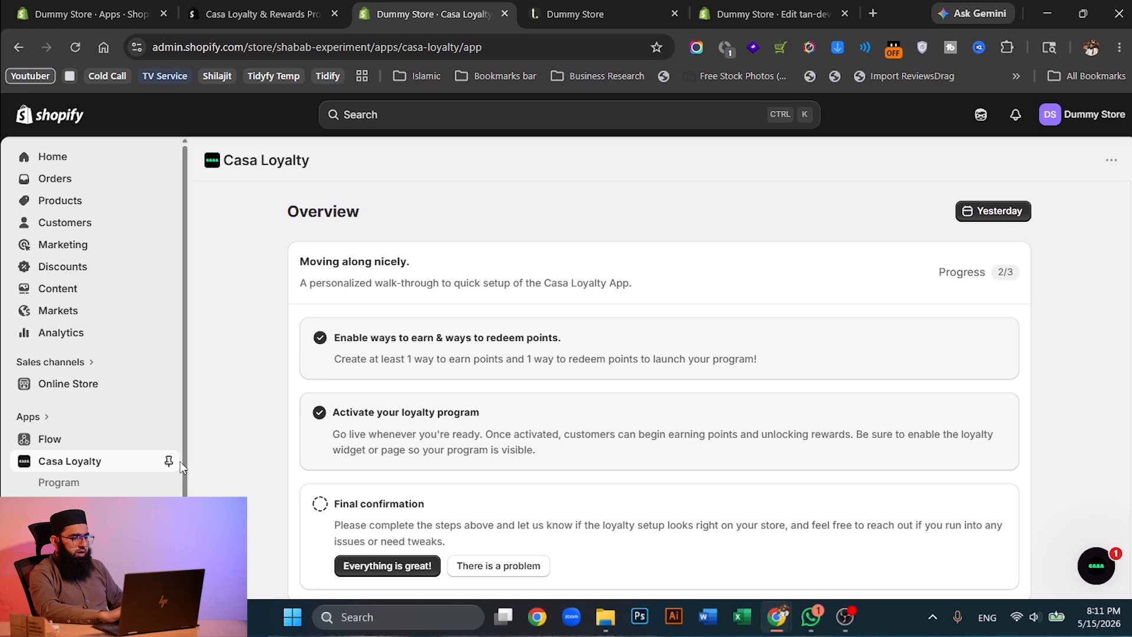
# Open the Referrals setup in the Casa Loyalty program and try to enable the referral program.
pyautogui.click(117, 482)
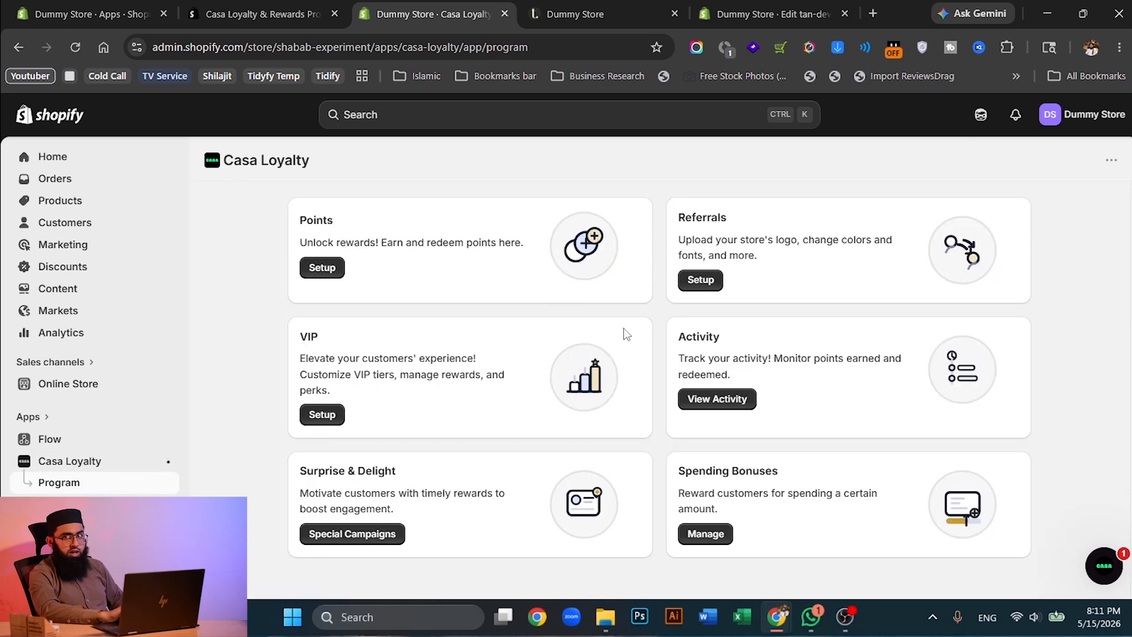
pyautogui.click(714, 282)
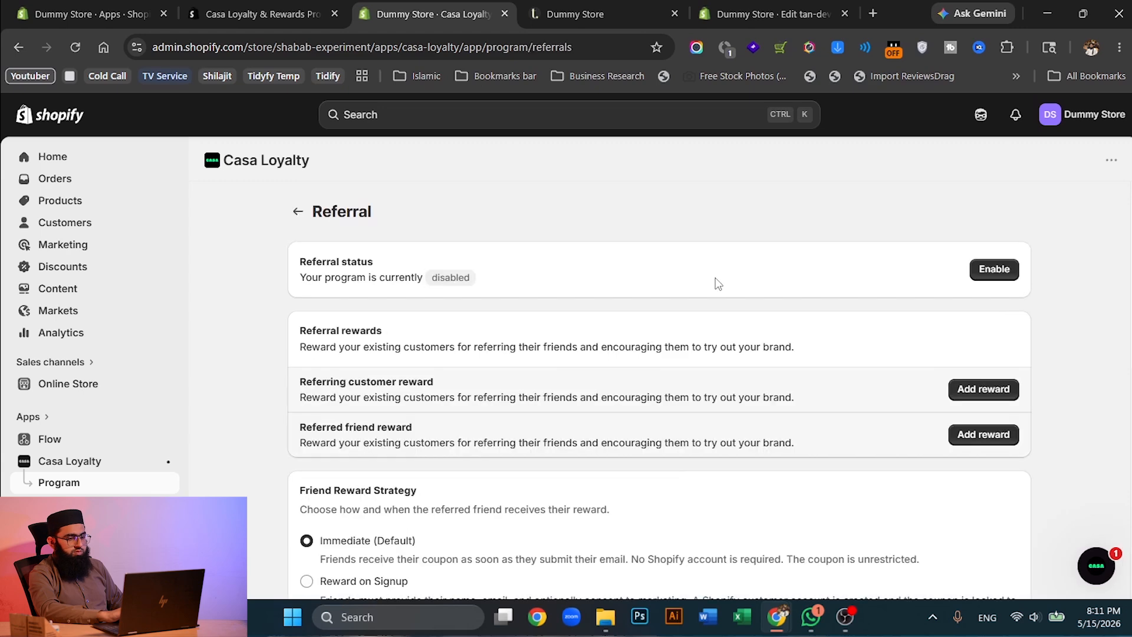
pyautogui.scroll(-3, 575, 323)
pyautogui.scroll(3, 575, 323)
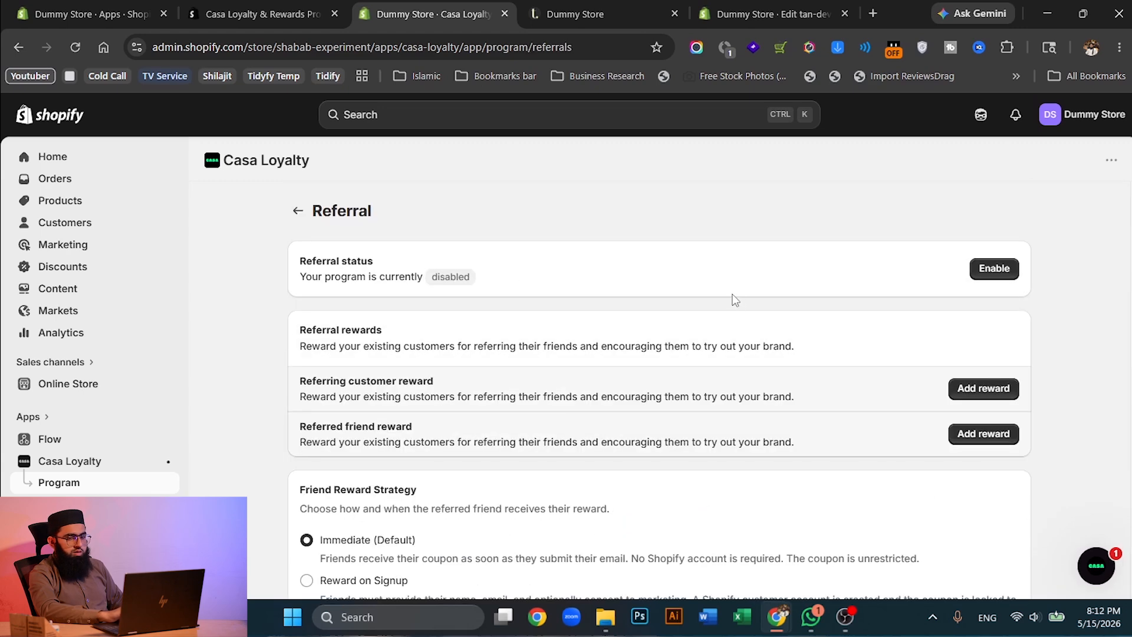
pyautogui.scroll(-1, 767, 313)
pyautogui.click(995, 249)
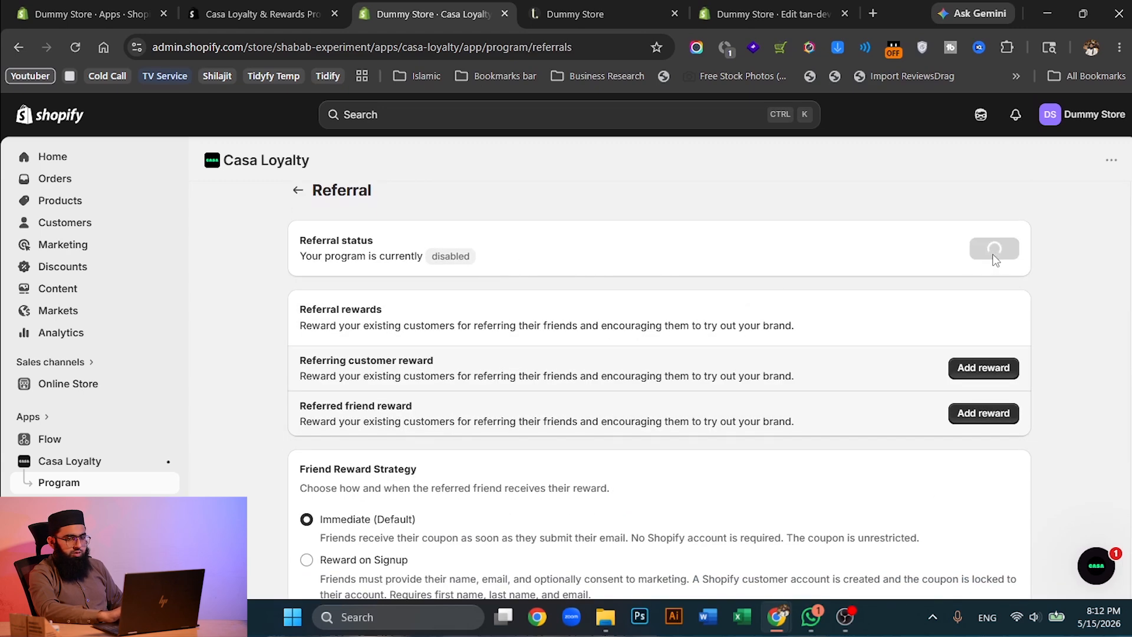
# Add a Points reward of 100 points for the referring customer and save it.
pyautogui.scroll(-1, 993, 263)
pyautogui.click(984, 327)
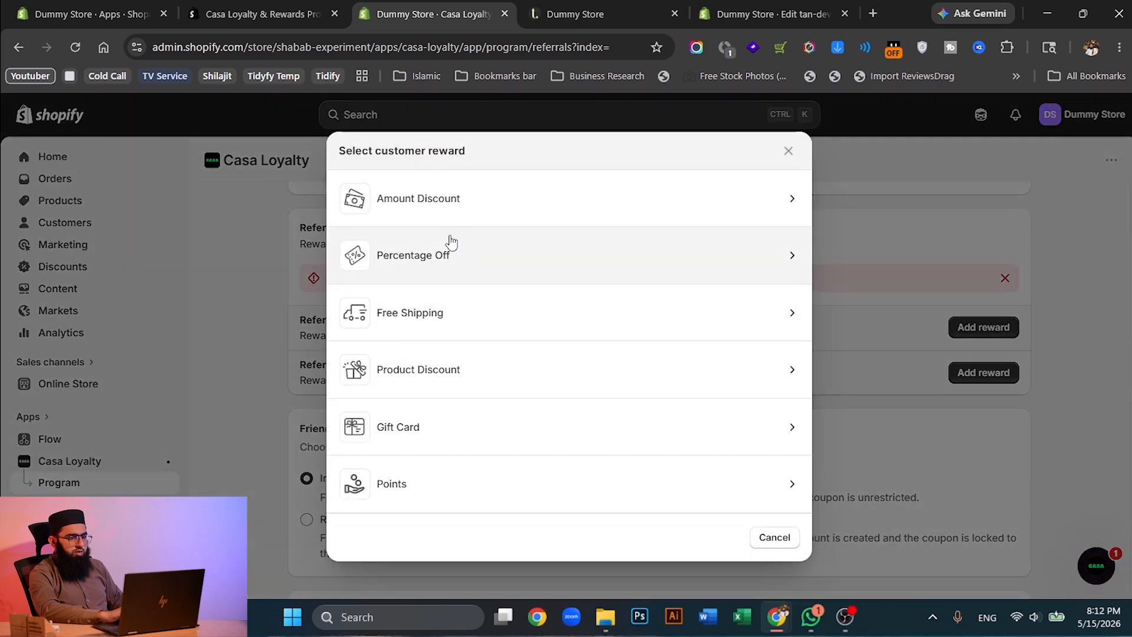
pyautogui.click(489, 499)
pyautogui.doubleClick(488, 448)
pyautogui.write('100')
pyautogui.click(798, 116)
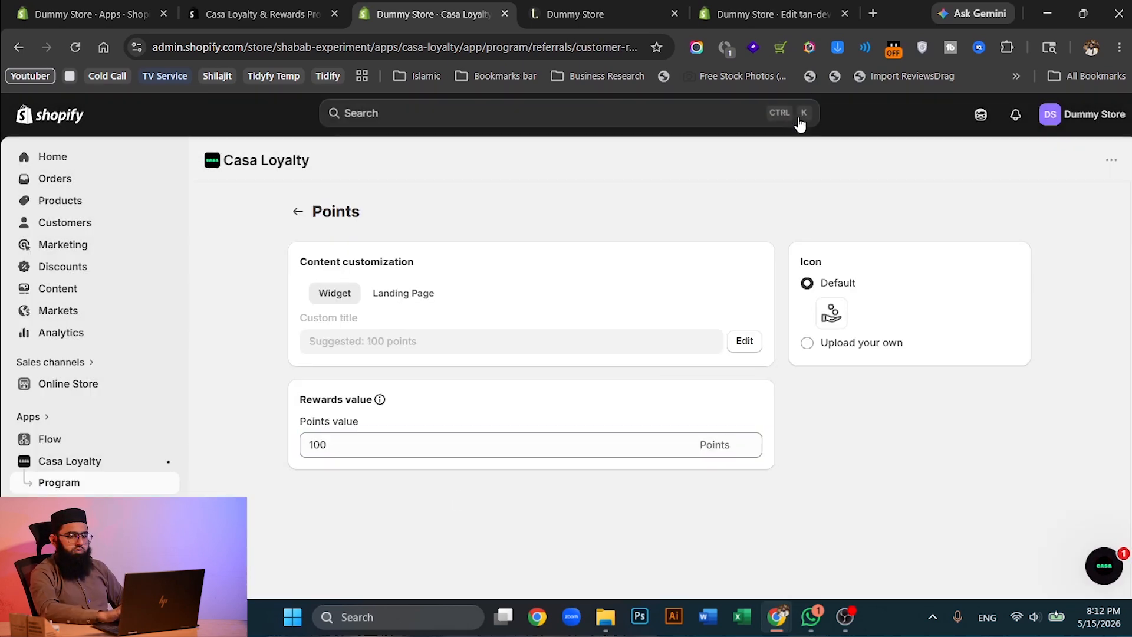
# Add a Percentage Off reward of 5% for the referred friend, save it and return to the Referral page.
pyautogui.click(973, 475)
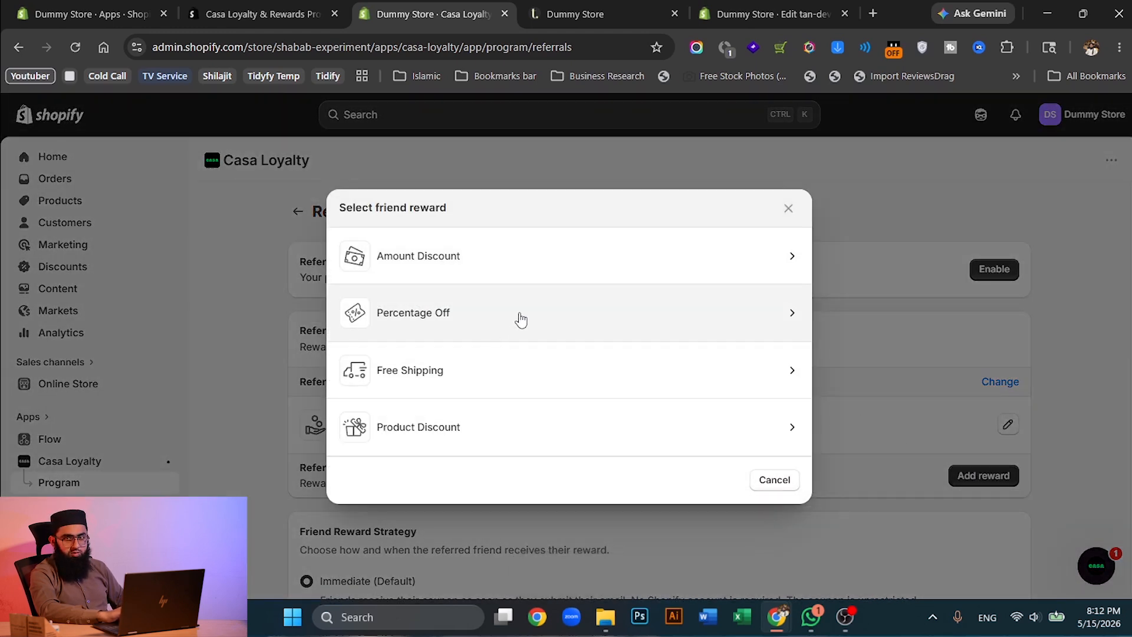
pyautogui.click(543, 321)
pyautogui.click(427, 450)
pyautogui.hotkey('ctrl', 'a')
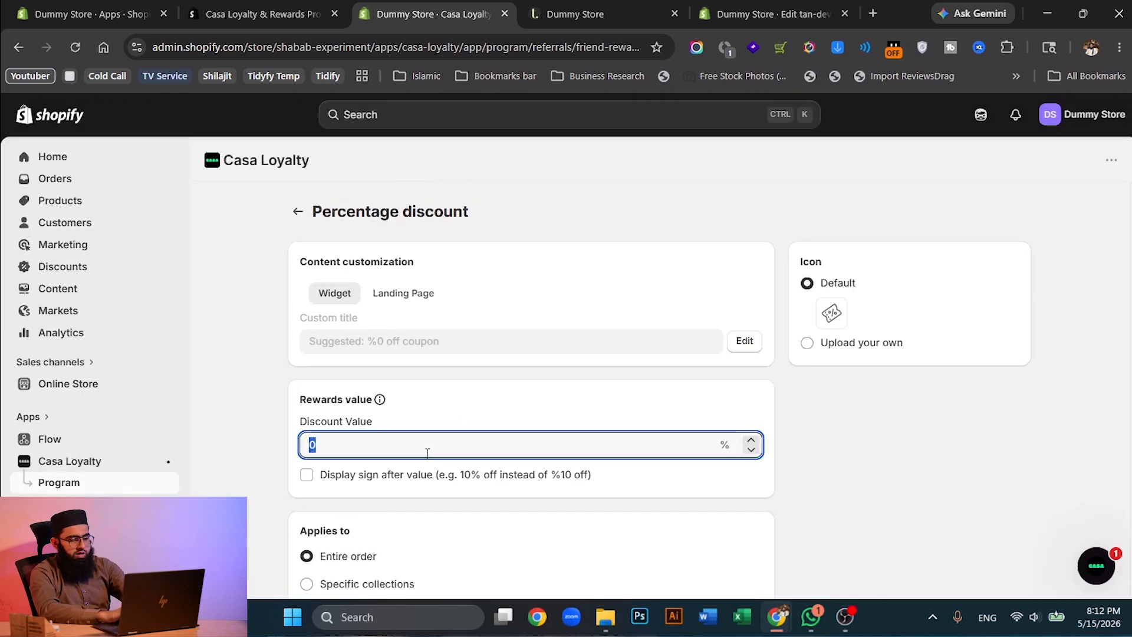
pyautogui.write('5')
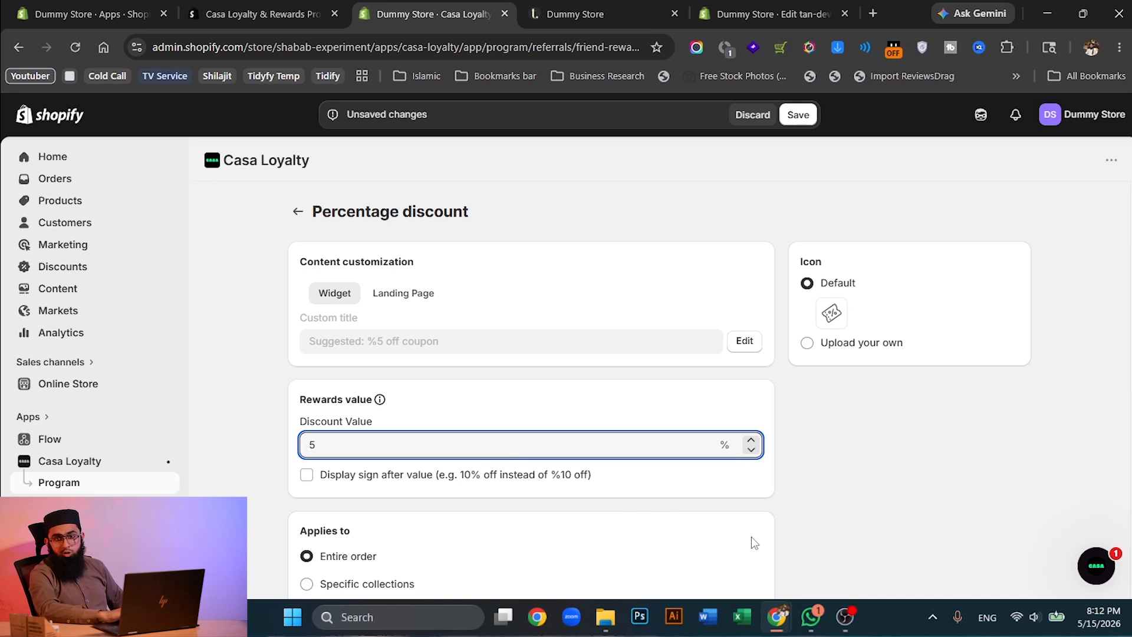
pyautogui.scroll(-7, 841, 526)
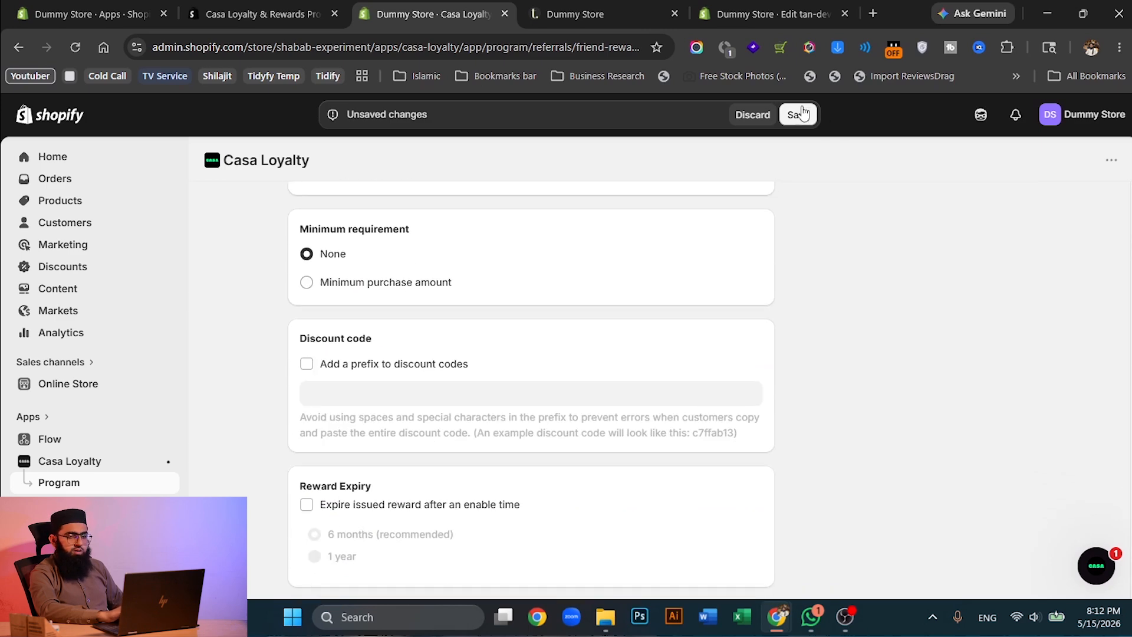
pyautogui.click(800, 114)
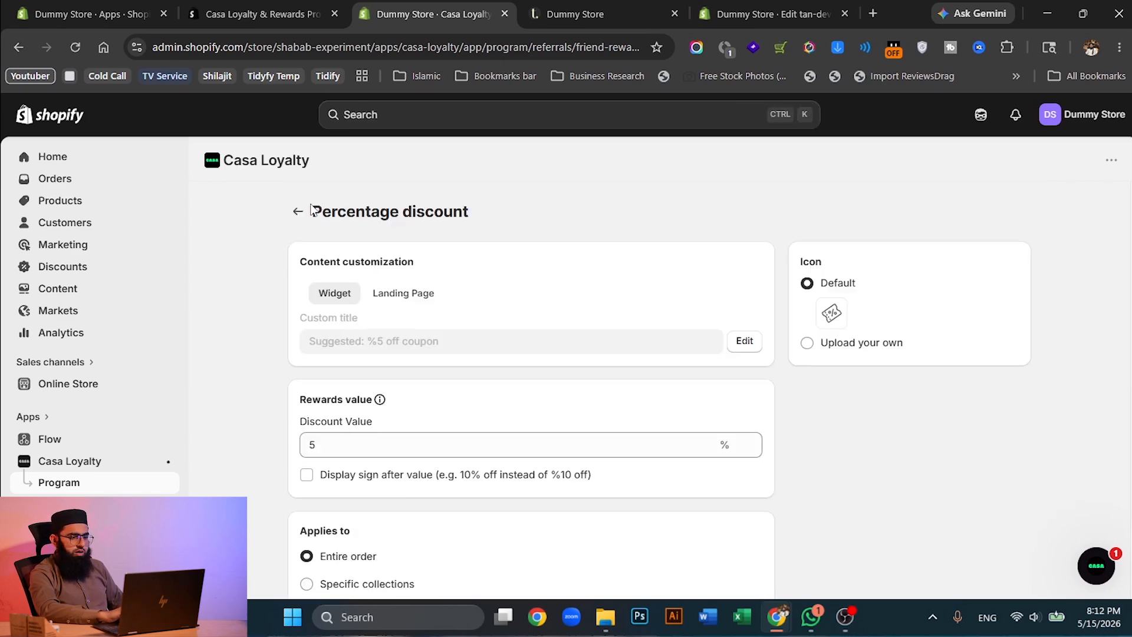
pyautogui.click(298, 218)
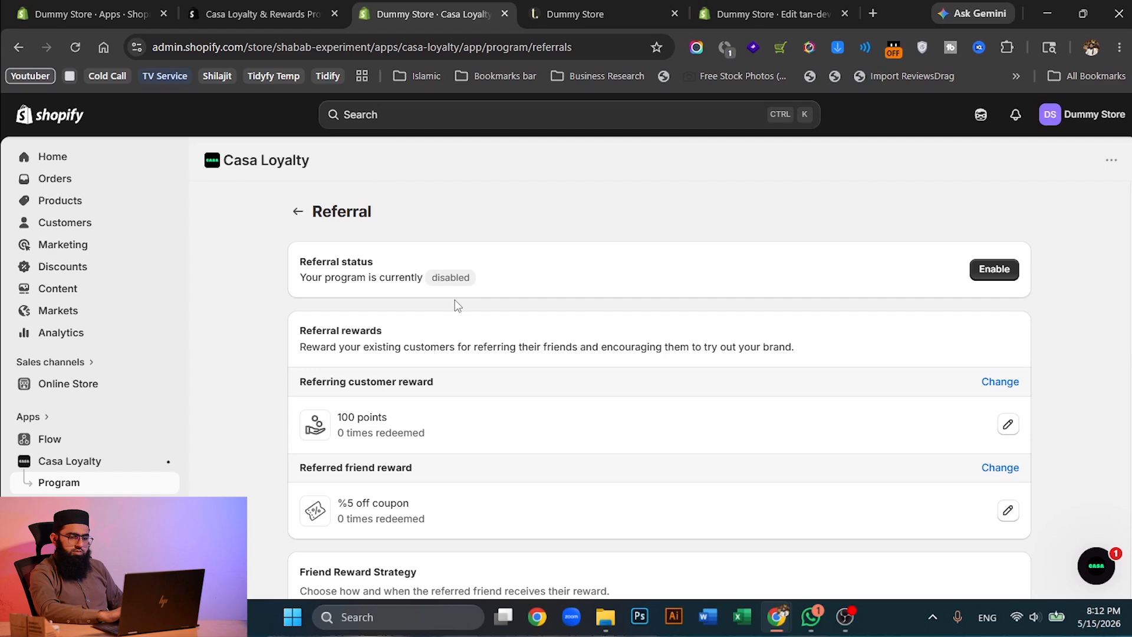
# Review the friend reward strategy, milestones and sharing settings, and enable the referral program.
pyautogui.scroll(-4, 455, 299)
pyautogui.scroll(-3, 455, 300)
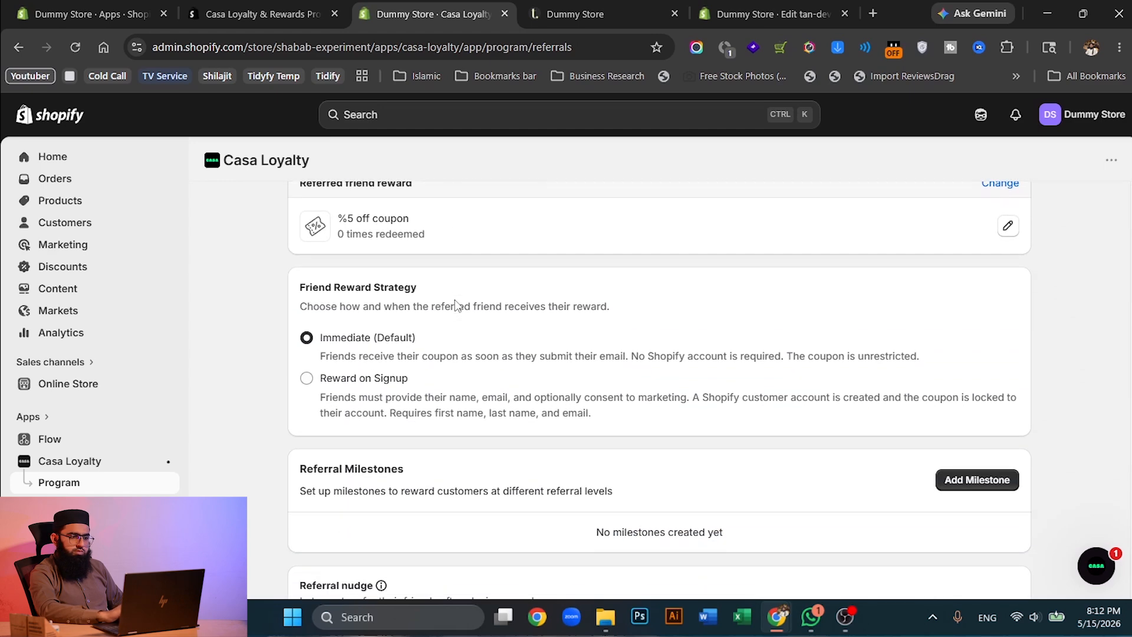
pyautogui.scroll(-2, 455, 300)
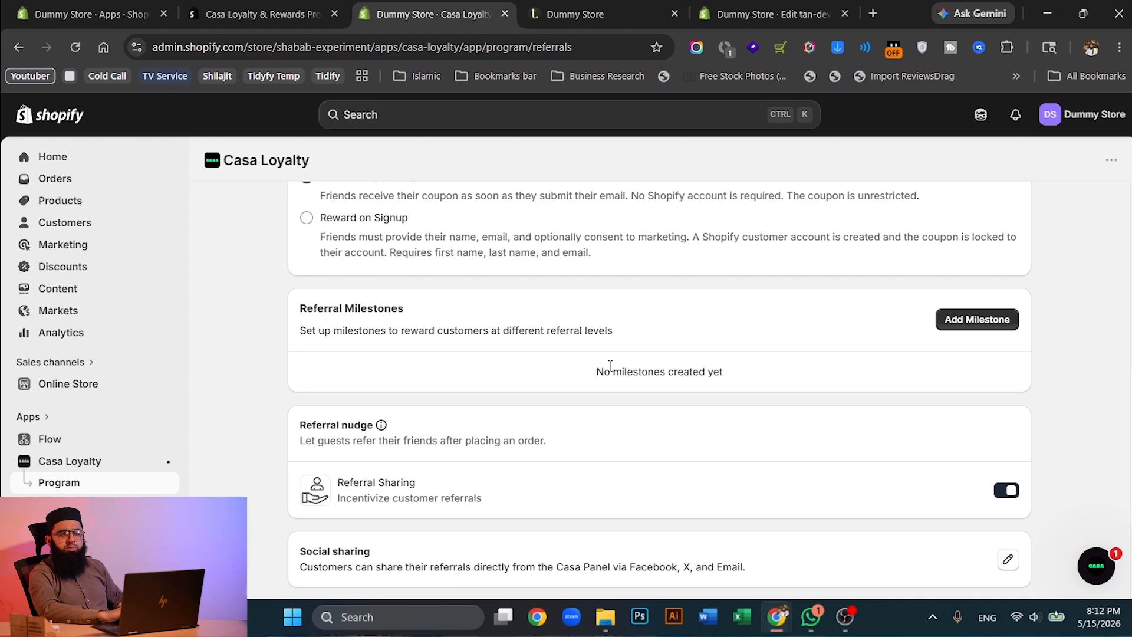
pyautogui.scroll(-3, 611, 365)
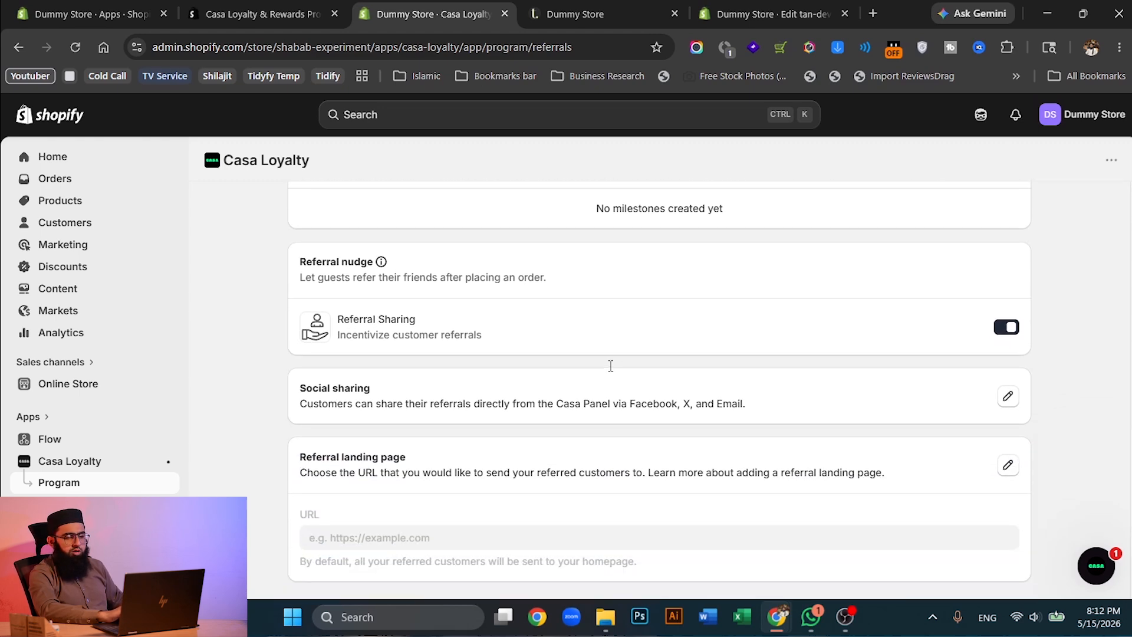
pyautogui.scroll(5, 611, 366)
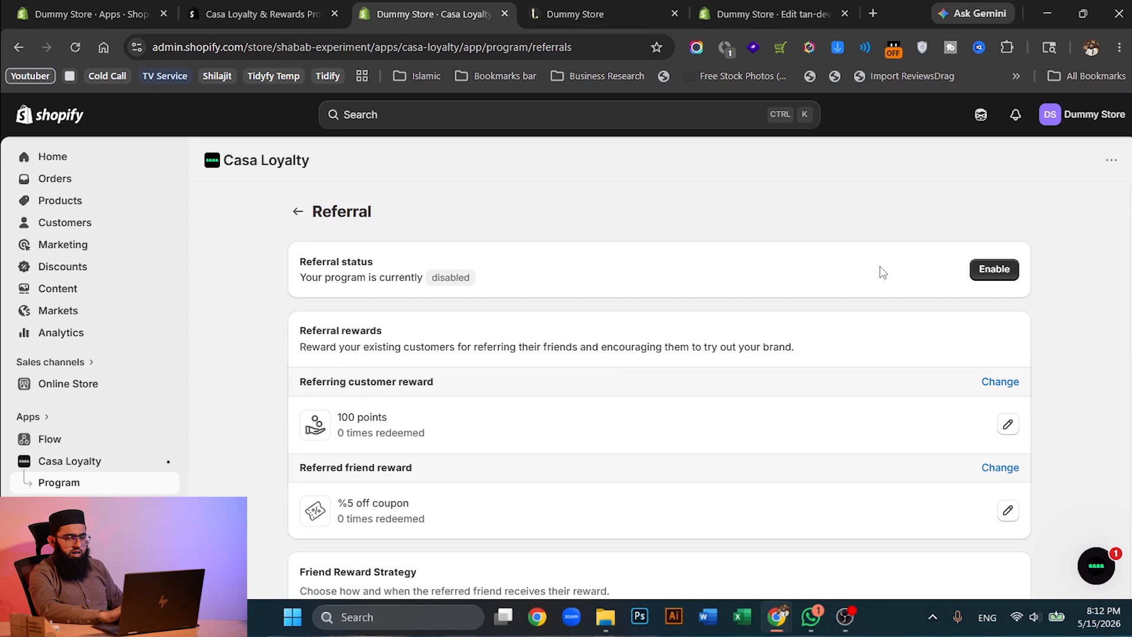
pyautogui.click(994, 272)
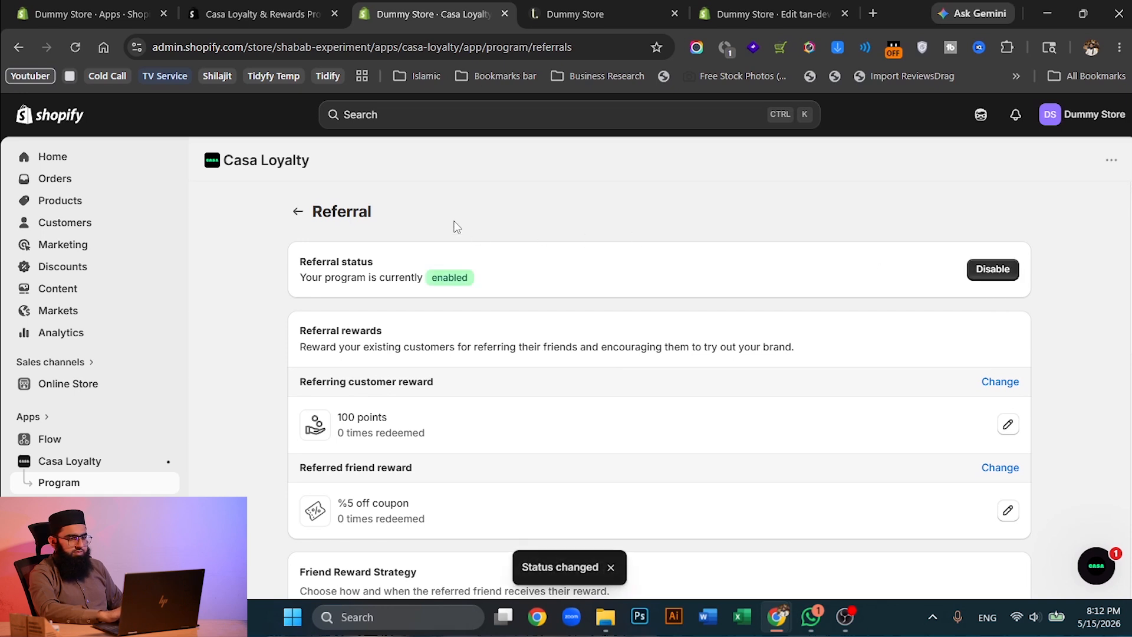
# Start a new spending rule under the program's Spending Bonuses and name the bonus "Spend 100$ Get 10$".
pyautogui.click(299, 212)
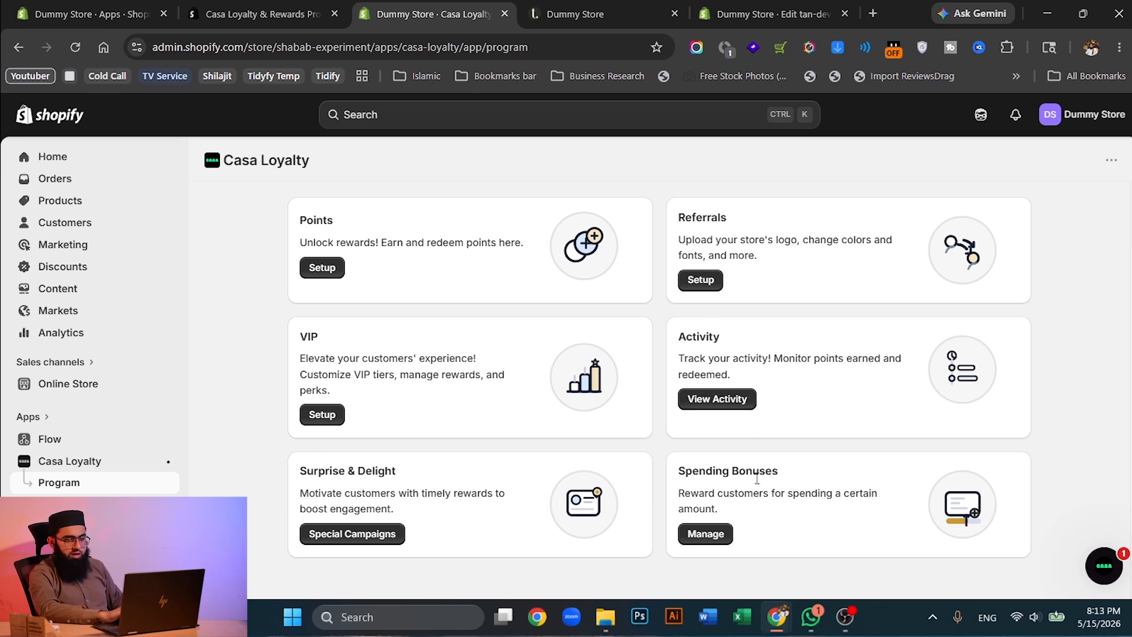
pyautogui.click(724, 535)
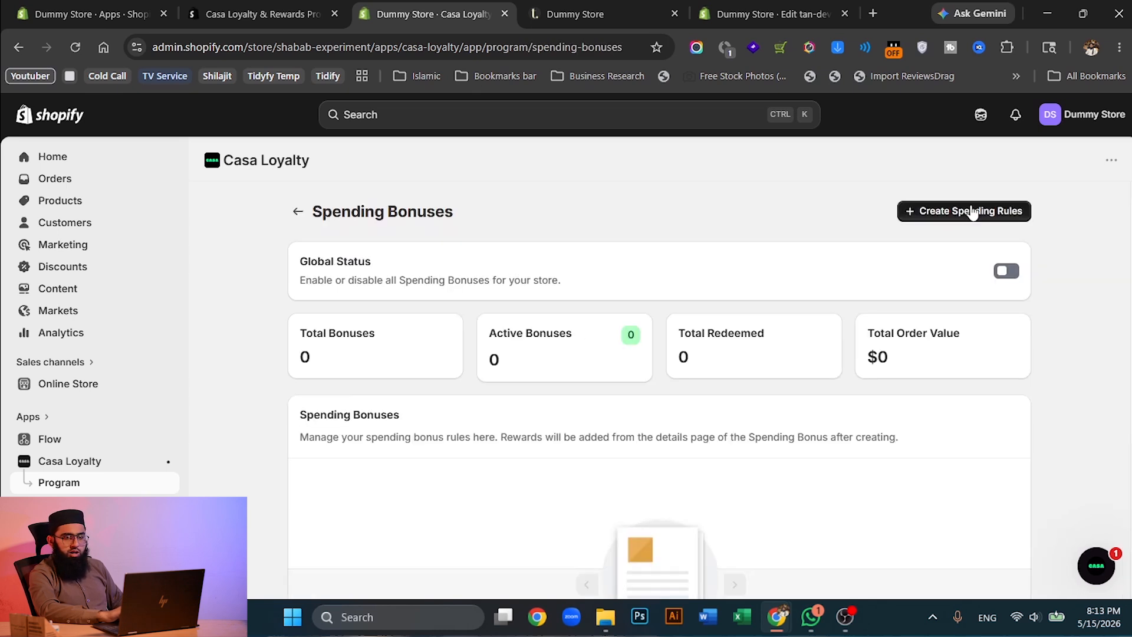
pyautogui.click(973, 213)
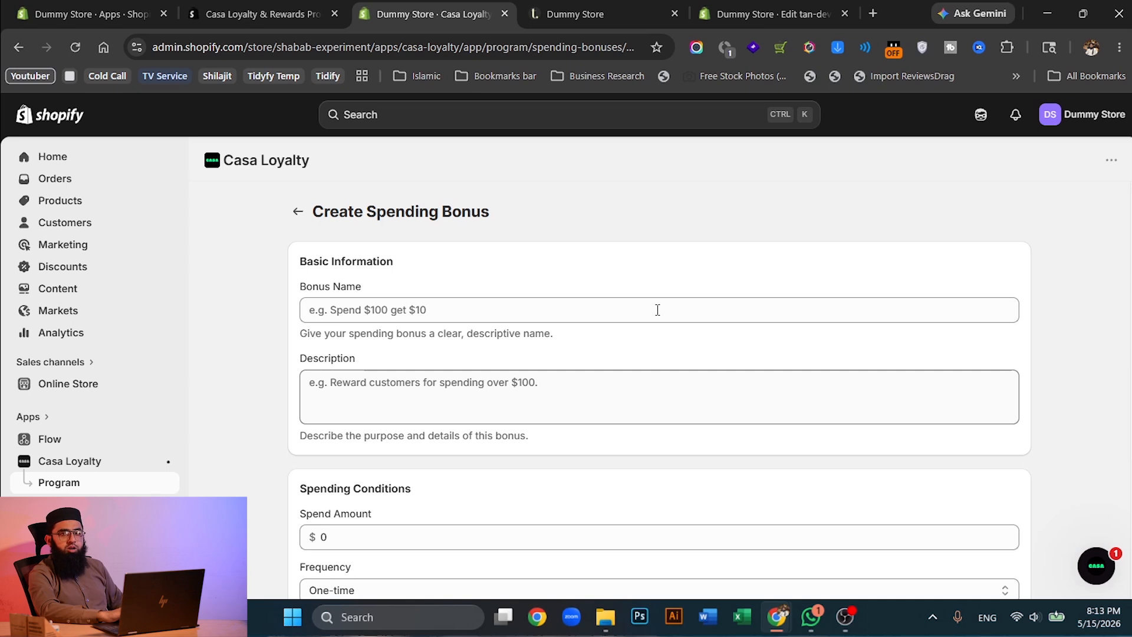
pyautogui.click(477, 305)
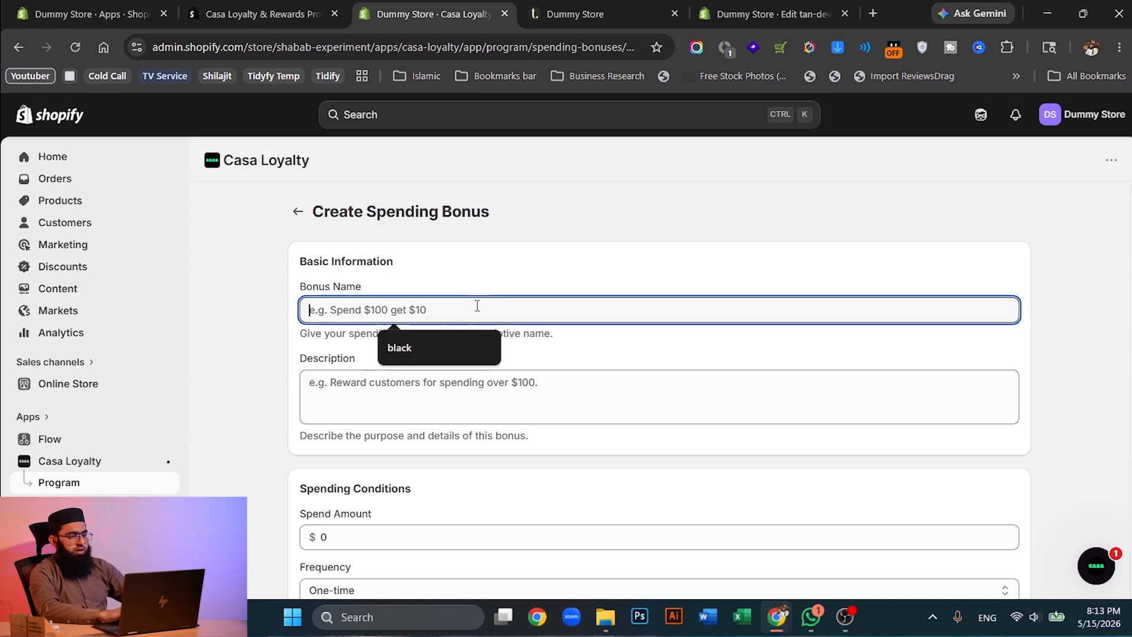
pyautogui.write('Spe')
pyautogui.write('nd ')
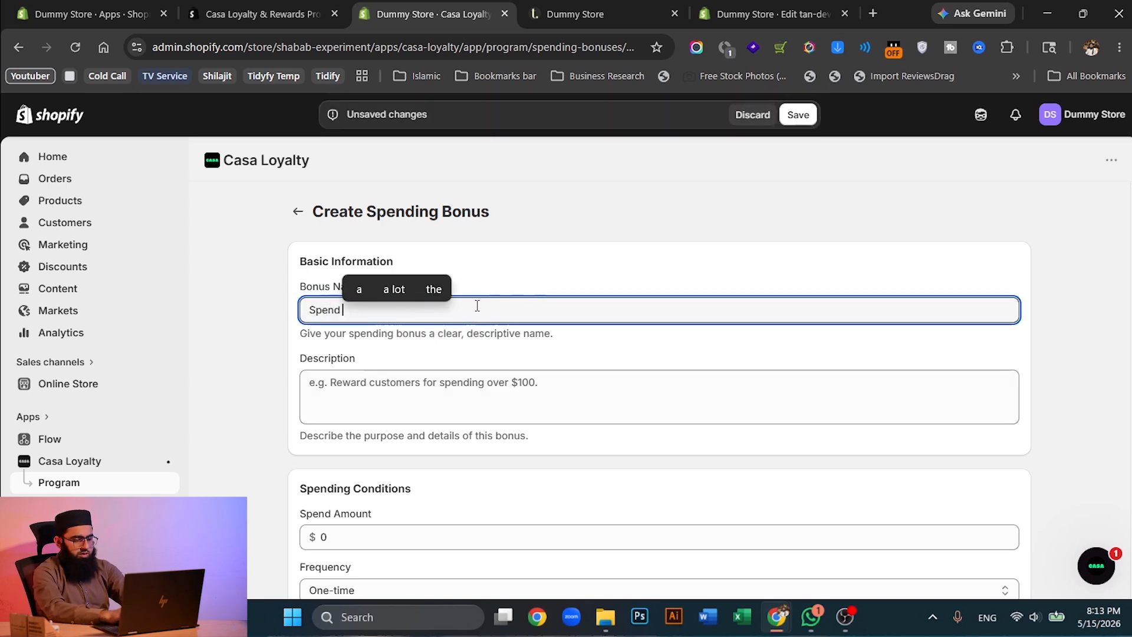
pyautogui.write('1')
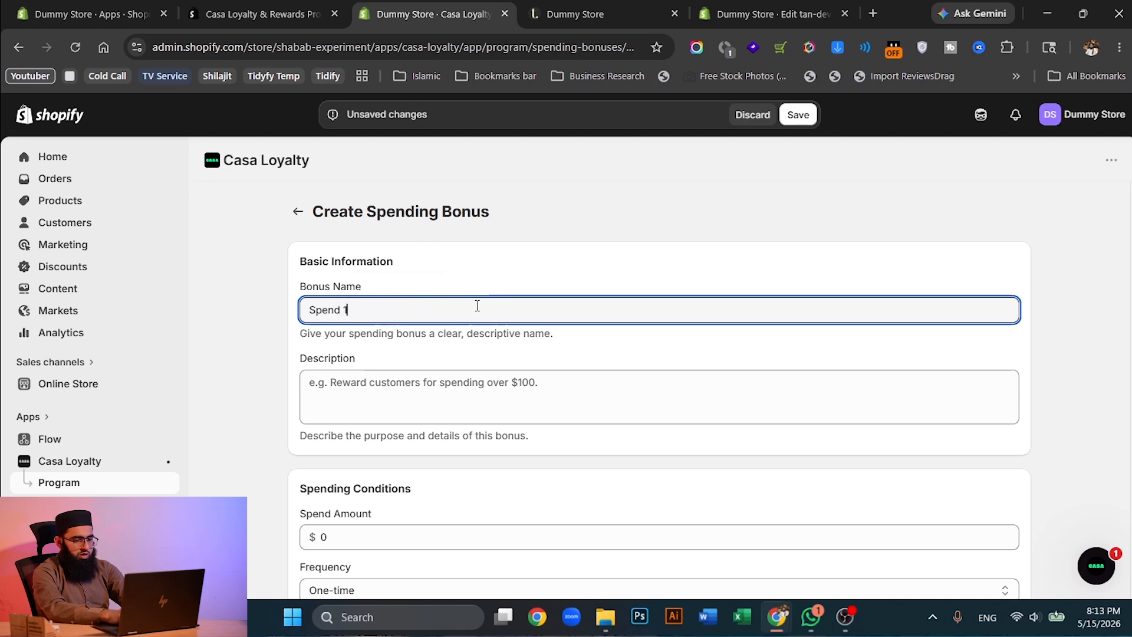
pyautogui.write('00$')
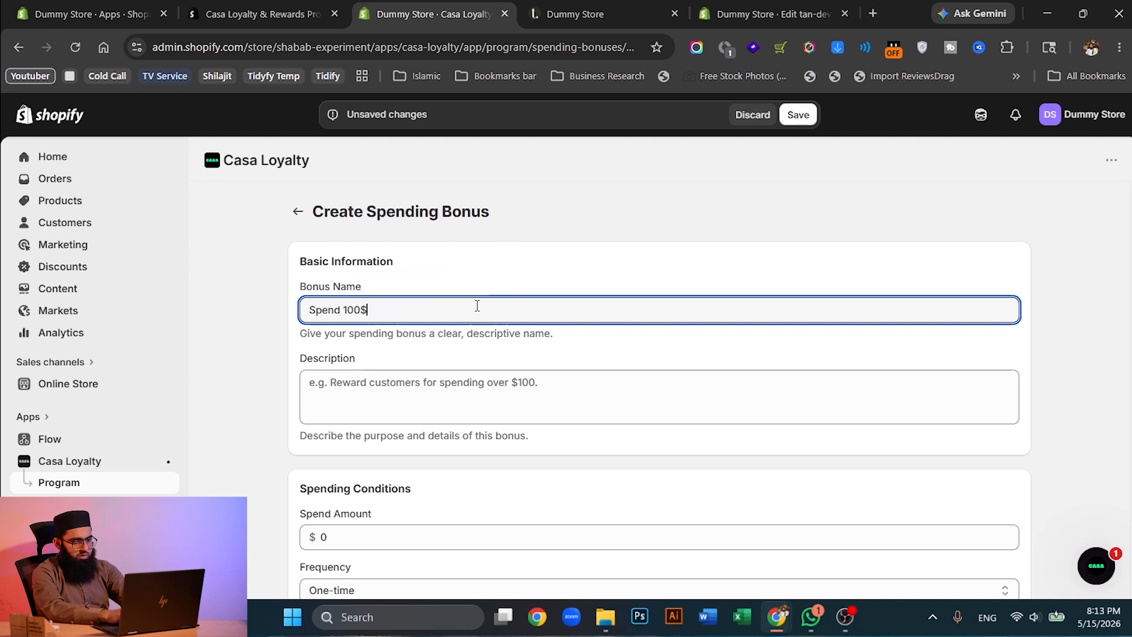
pyautogui.write(' Get')
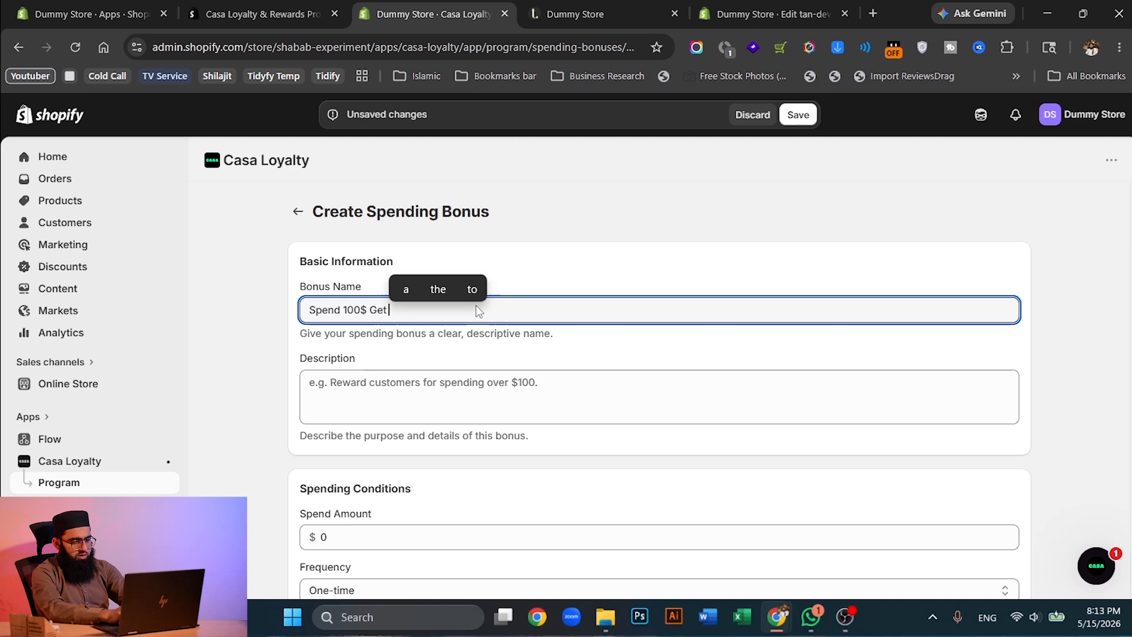
pyautogui.write(' 10$')
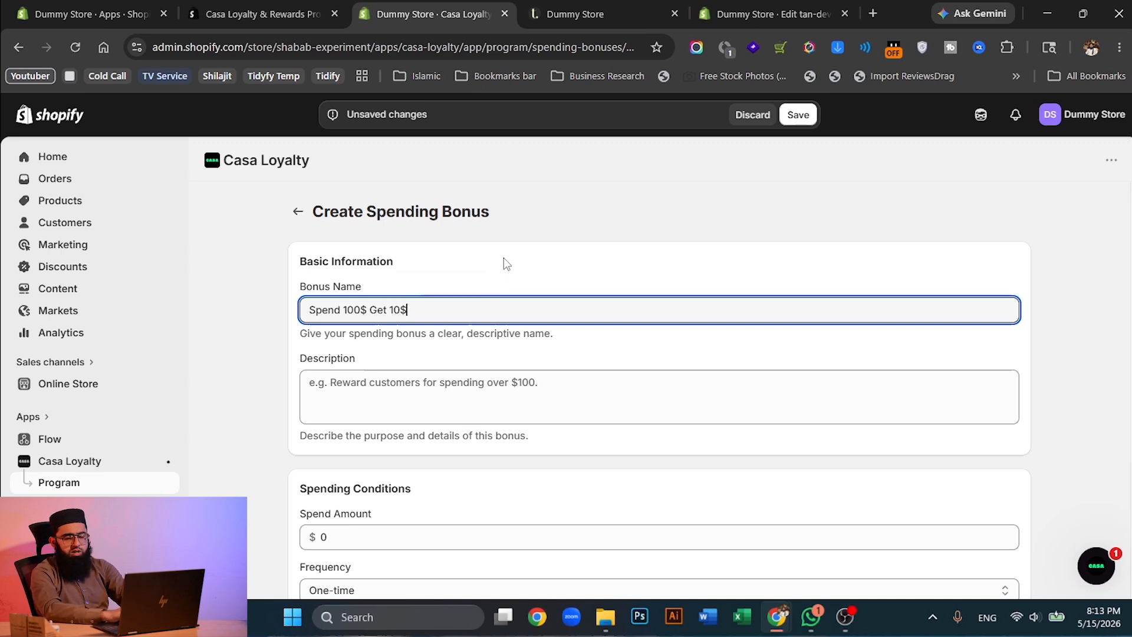
# Set the bonus's spend amount to $100 and save the new spending bonus.
pyautogui.scroll(-3, 504, 260)
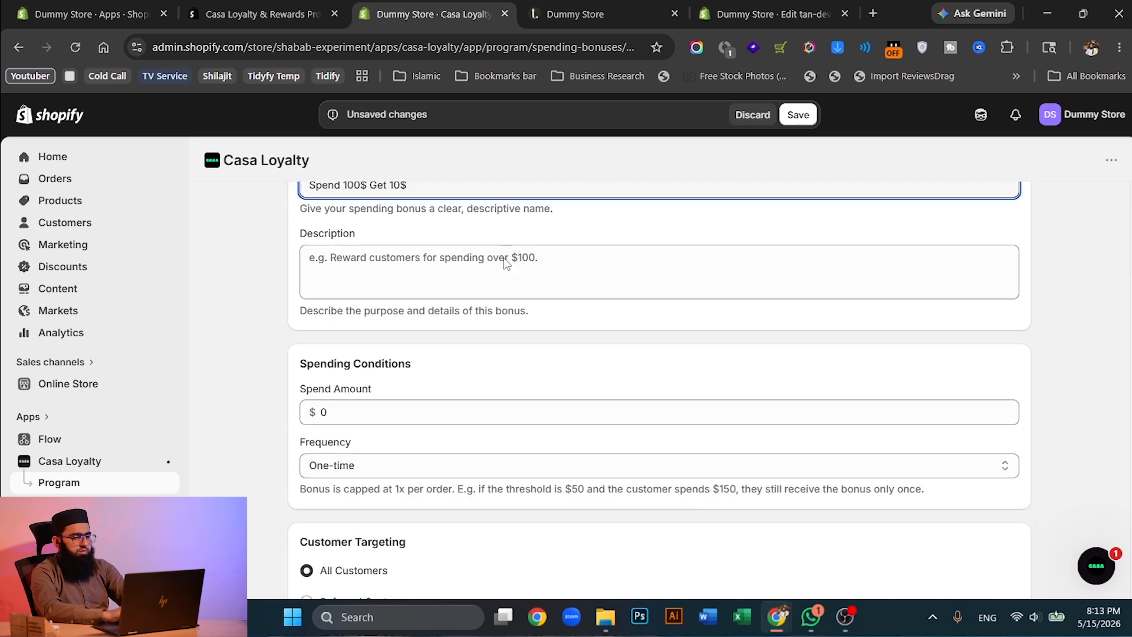
pyautogui.click(459, 330)
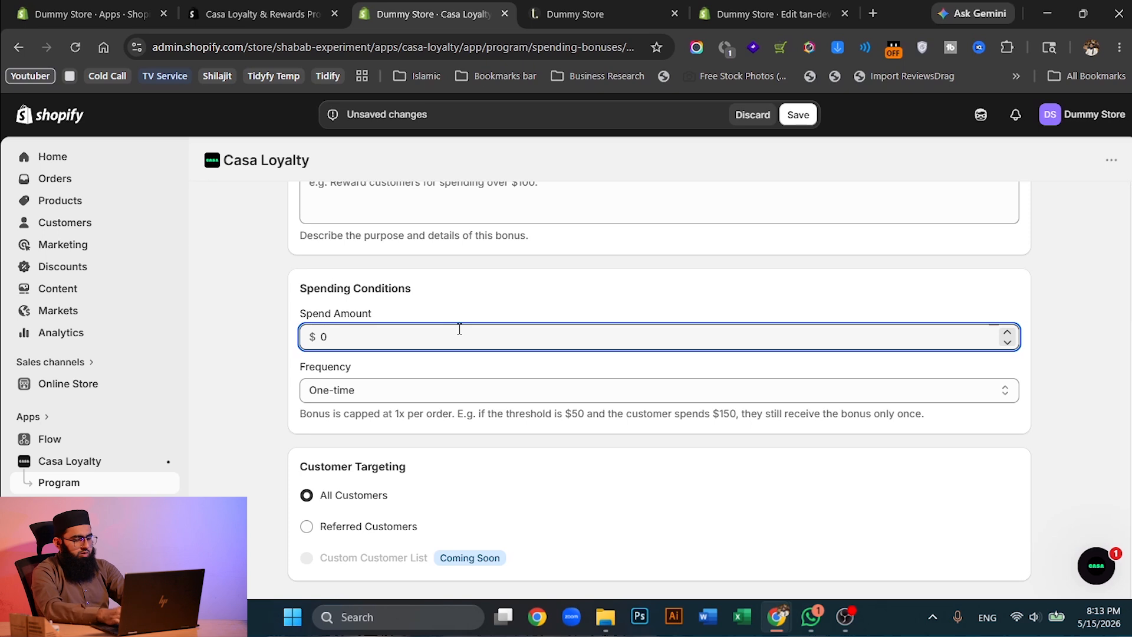
pyautogui.write('1000')
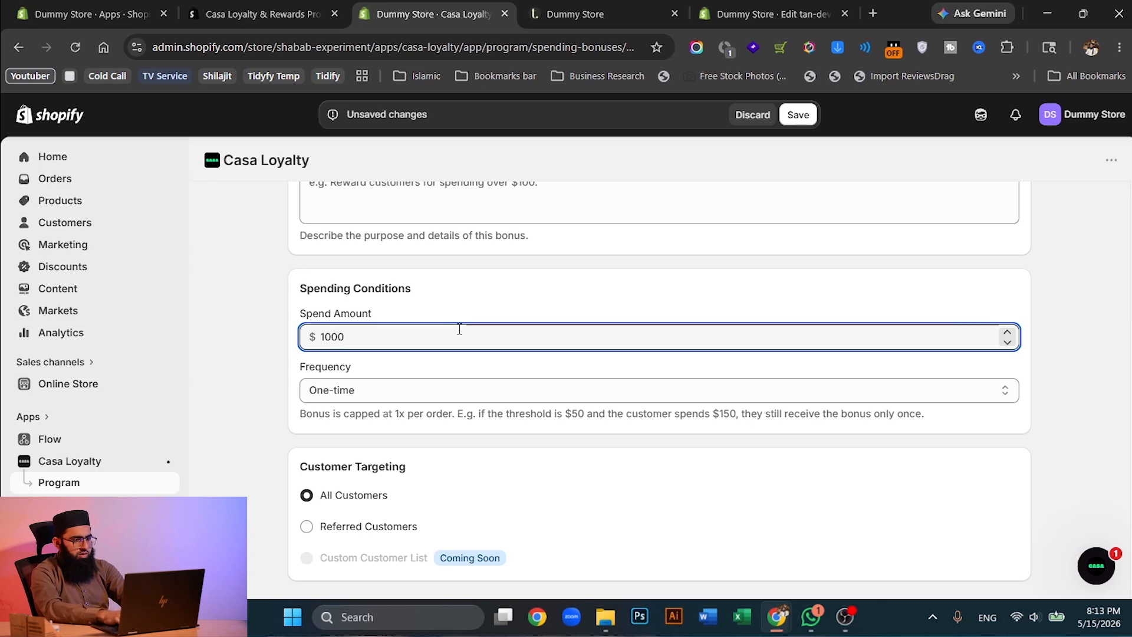
pyautogui.press('Delete')
pyautogui.click(497, 299)
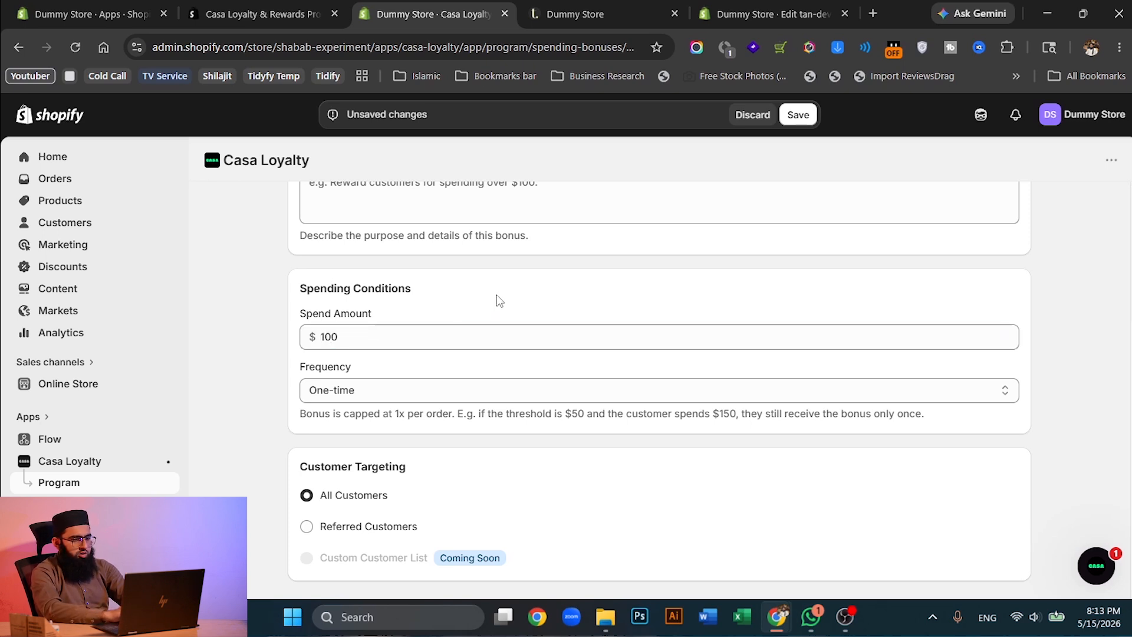
pyautogui.click(801, 117)
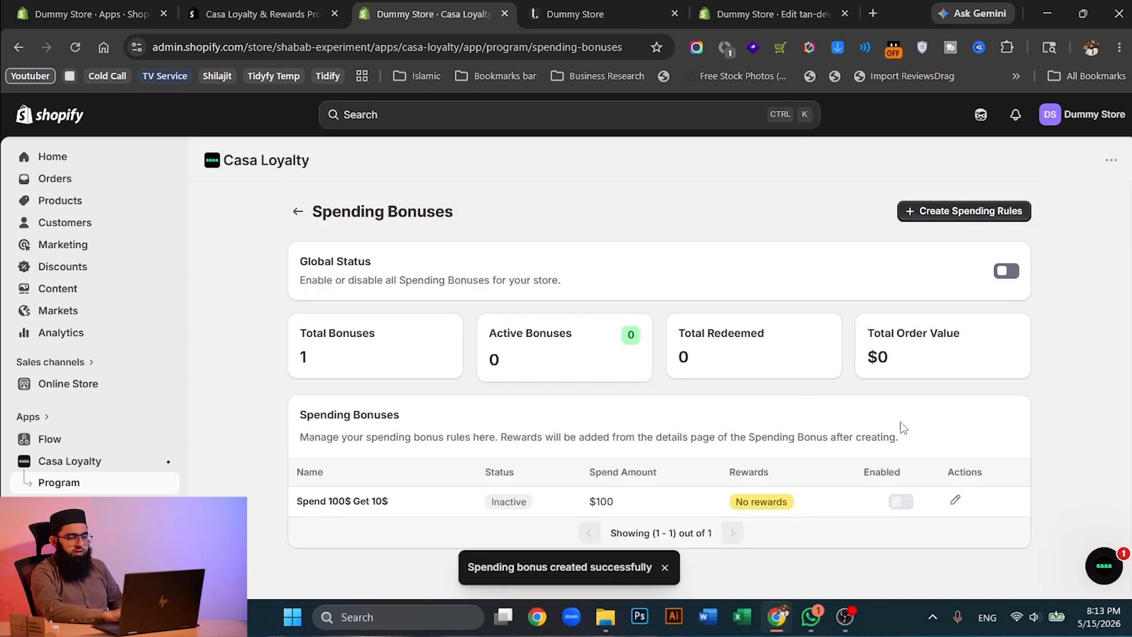
# Open the "Spend 100$ Get 10$" bonus for editing and add a Gift Card reward to it.
pyautogui.click(958, 507)
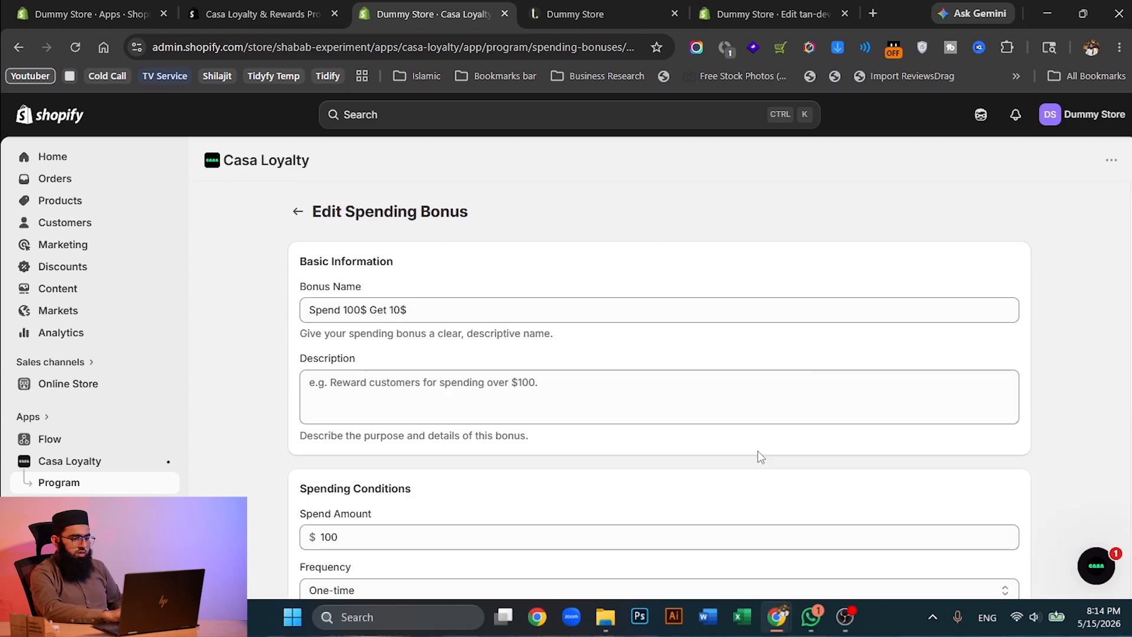
pyautogui.scroll(-5, 759, 454)
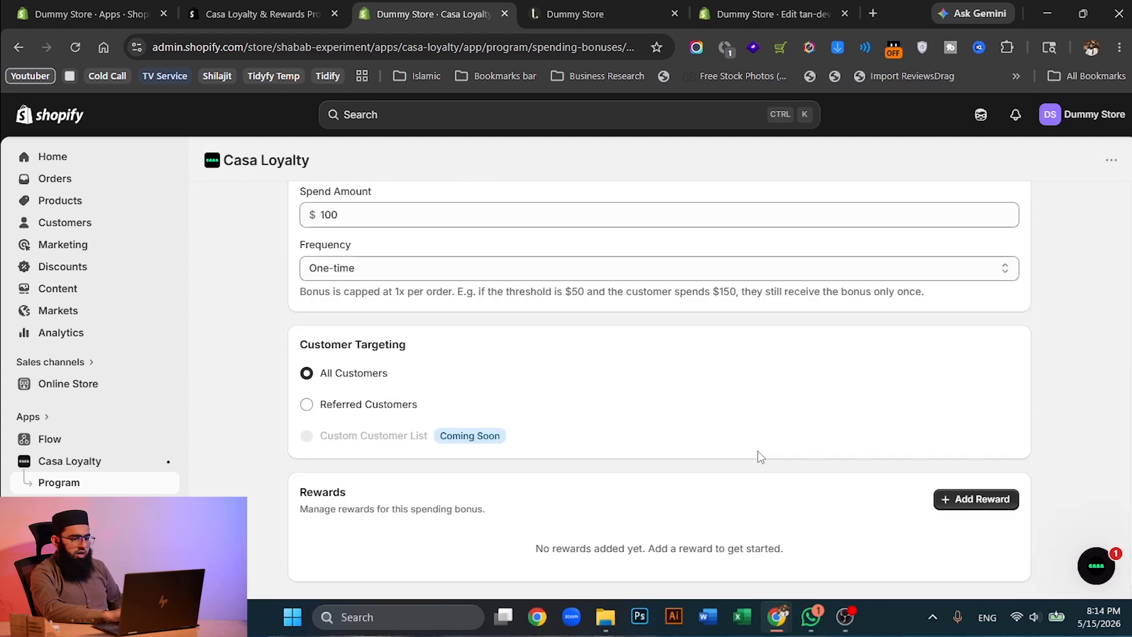
pyautogui.click(973, 499)
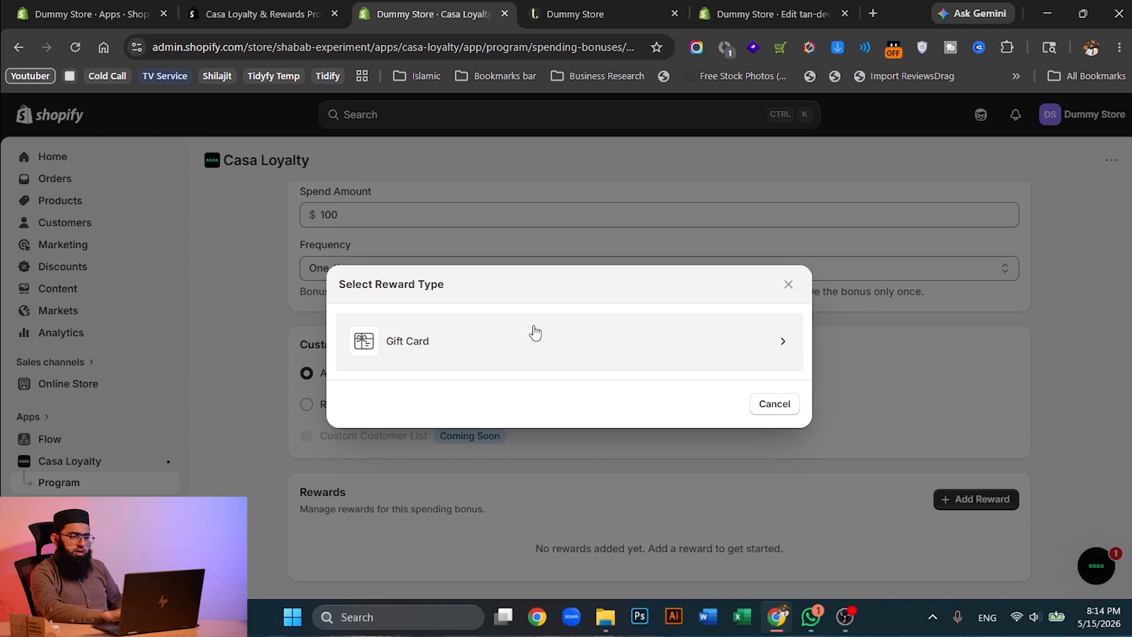
pyautogui.click(556, 359)
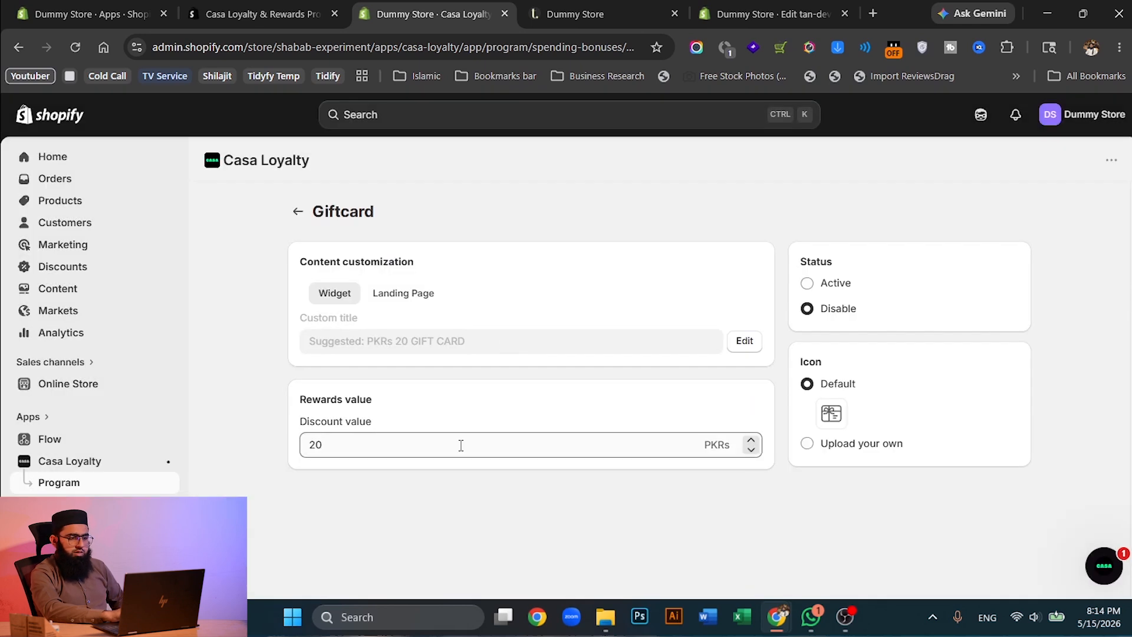
# Set the gift card's discount value to 10 PKRs, make its status Active and save the reward.
pyautogui.doubleClick(494, 447)
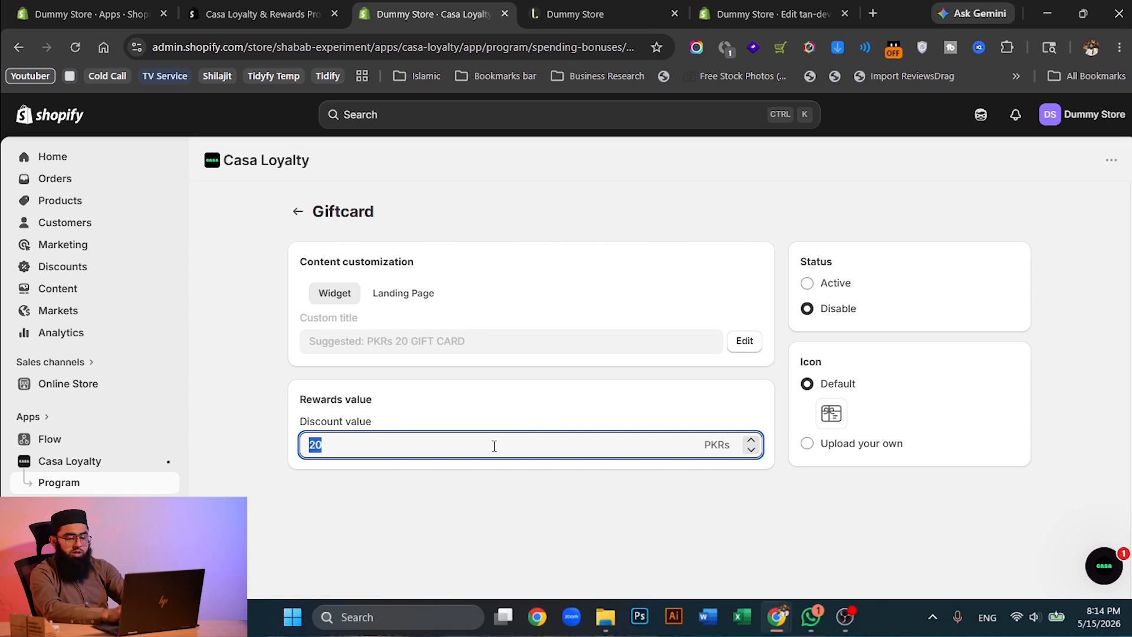
pyautogui.press('BackSpace')
pyautogui.write('10')
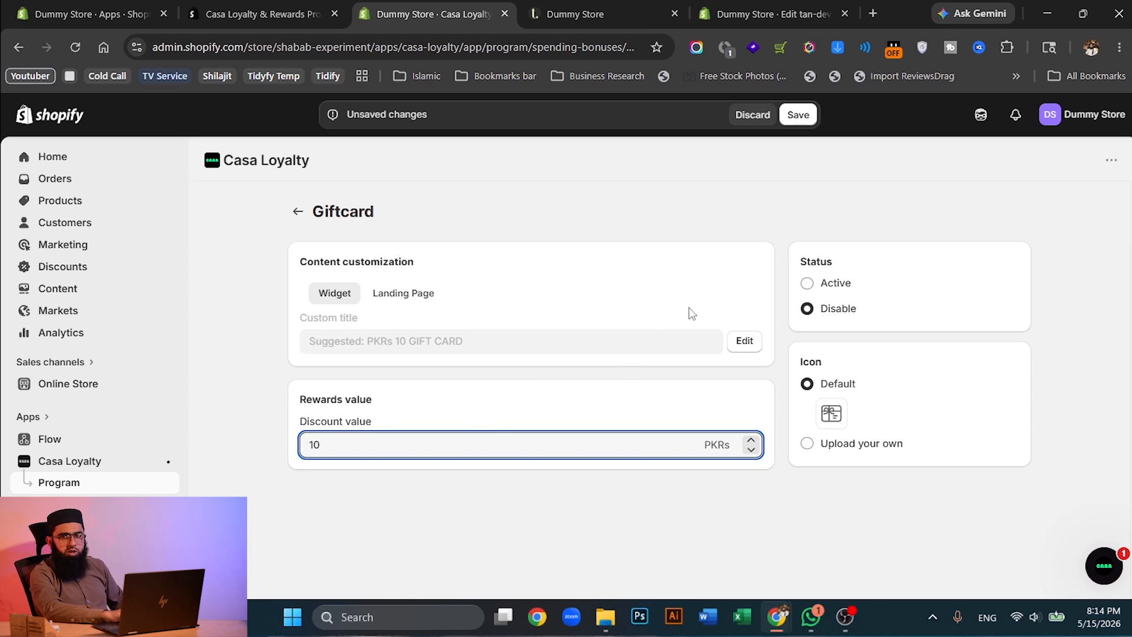
pyautogui.click(821, 284)
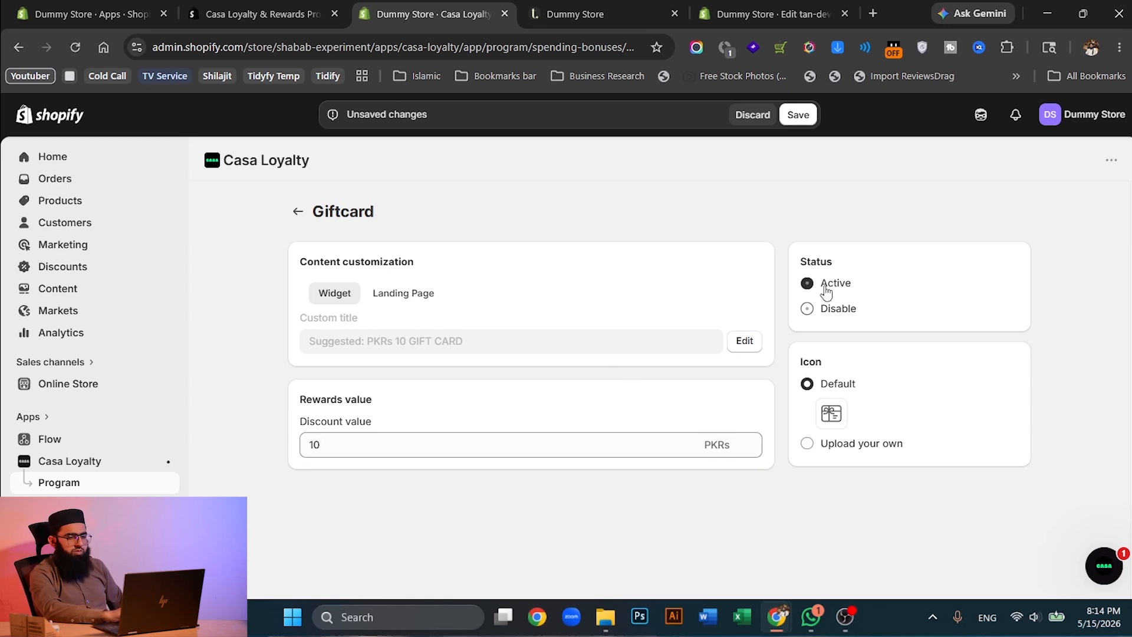
pyautogui.click(802, 115)
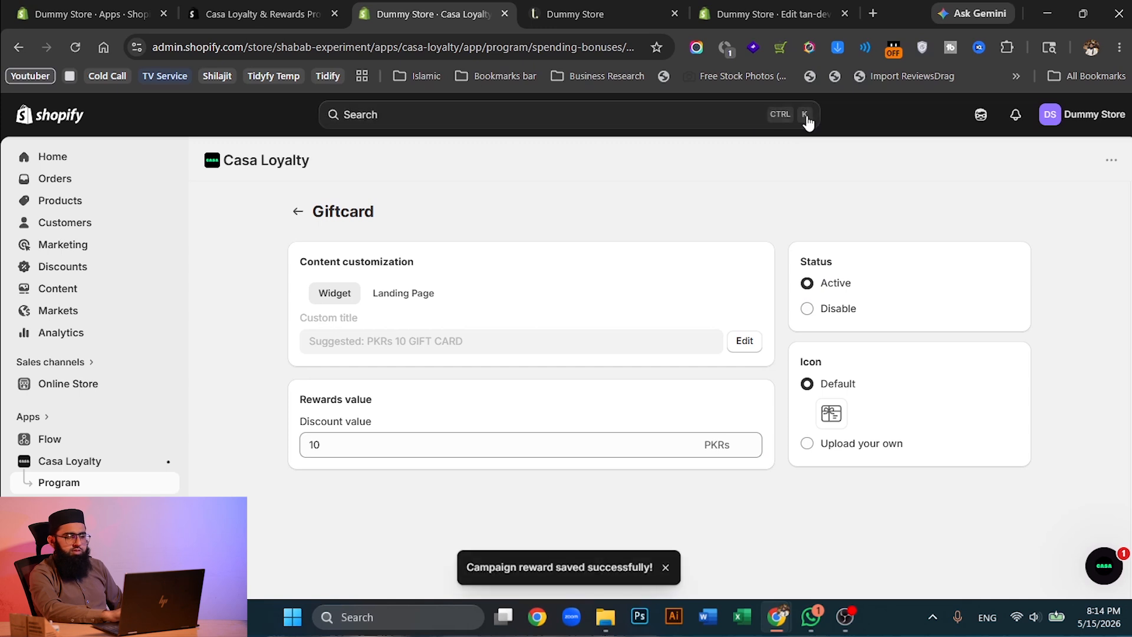
# Return to the Spending Bonuses list and enable the "Spend 100$ Get 10$" bonus.
pyautogui.click(300, 209)
pyautogui.click(299, 211)
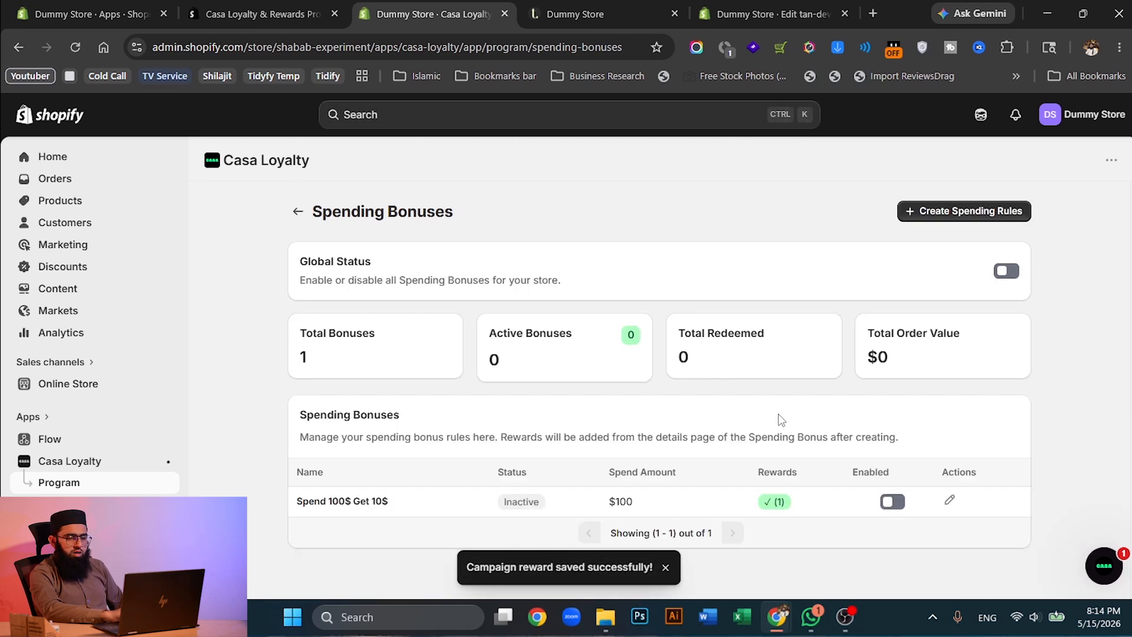
pyautogui.click(900, 505)
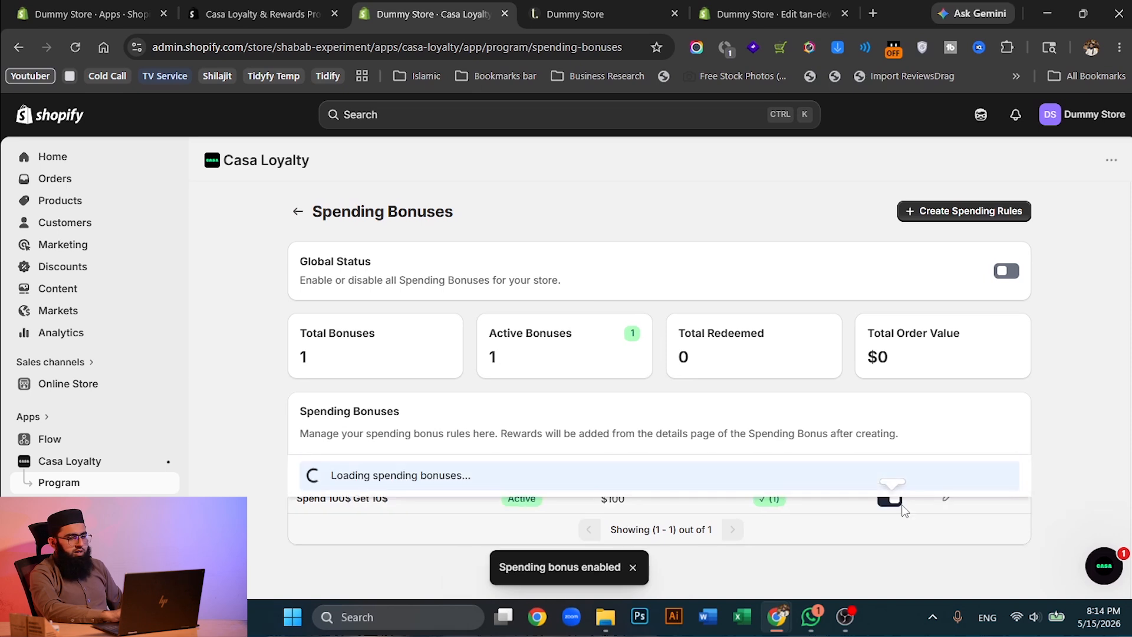